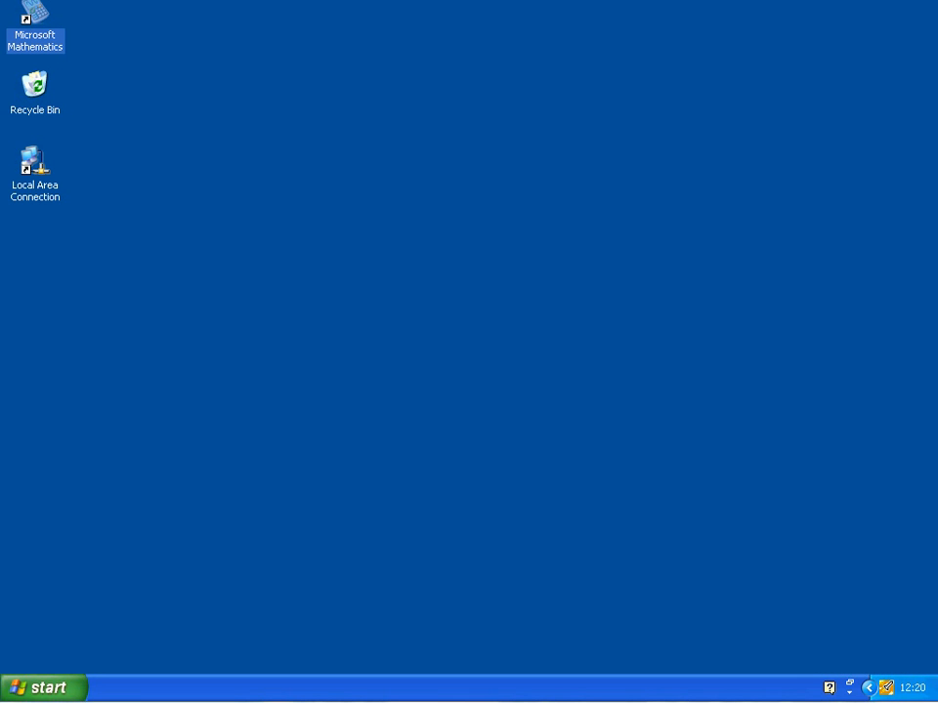
Launch the Dortmund Data Bank program from the DDBSP Jump Start launcher
click(888, 690)
click(888, 690)
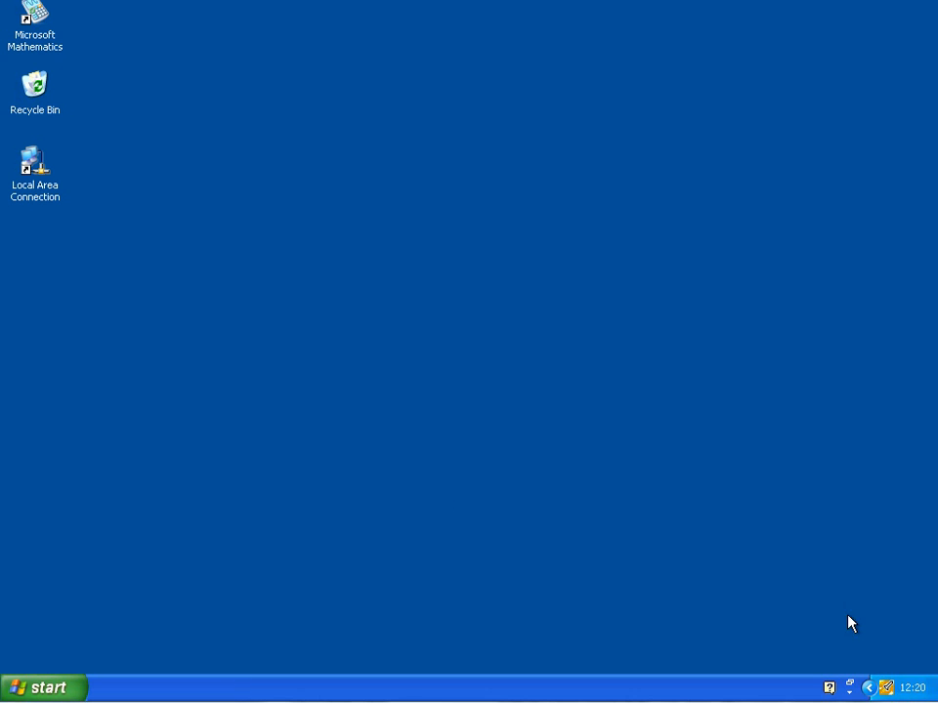
click(885, 688)
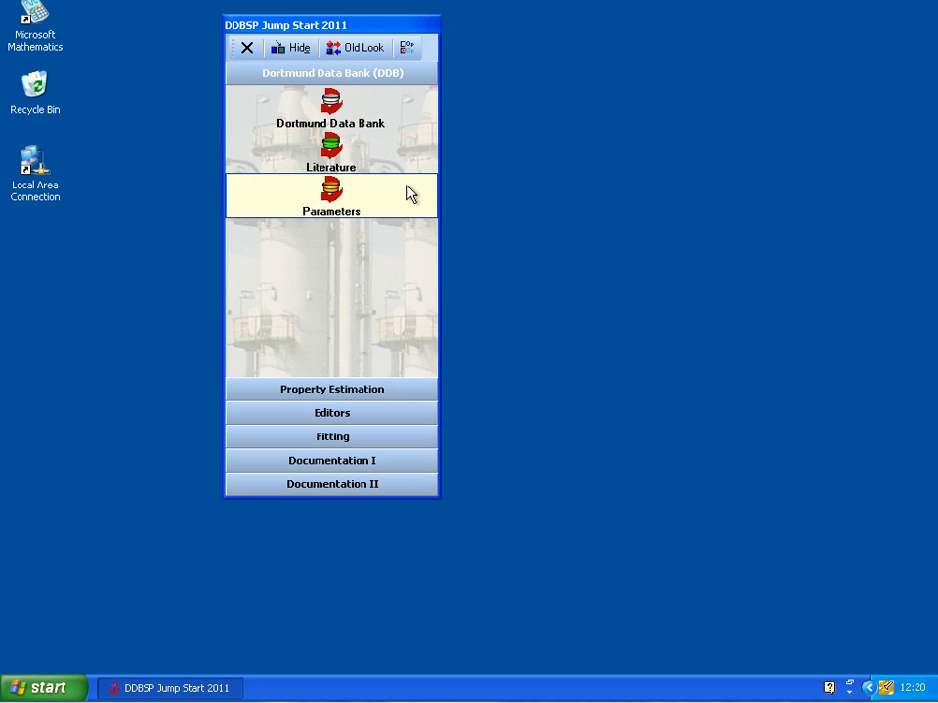
click(371, 131)
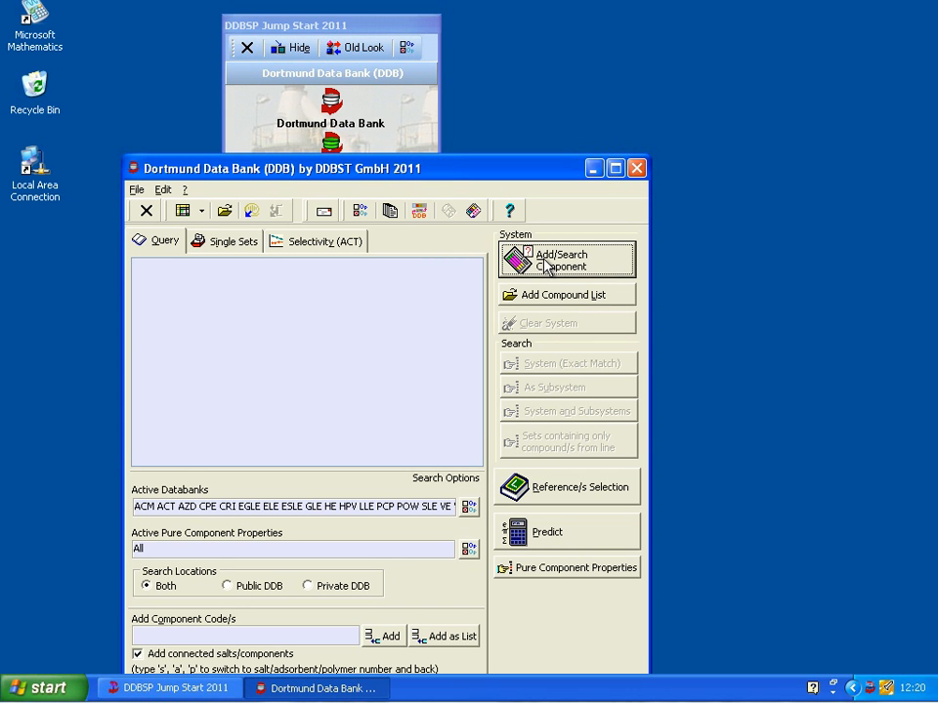
Search compound names for "tetrahydrofu", add Tetrahydrofuran to the query, and view its basic component data
click(545, 264)
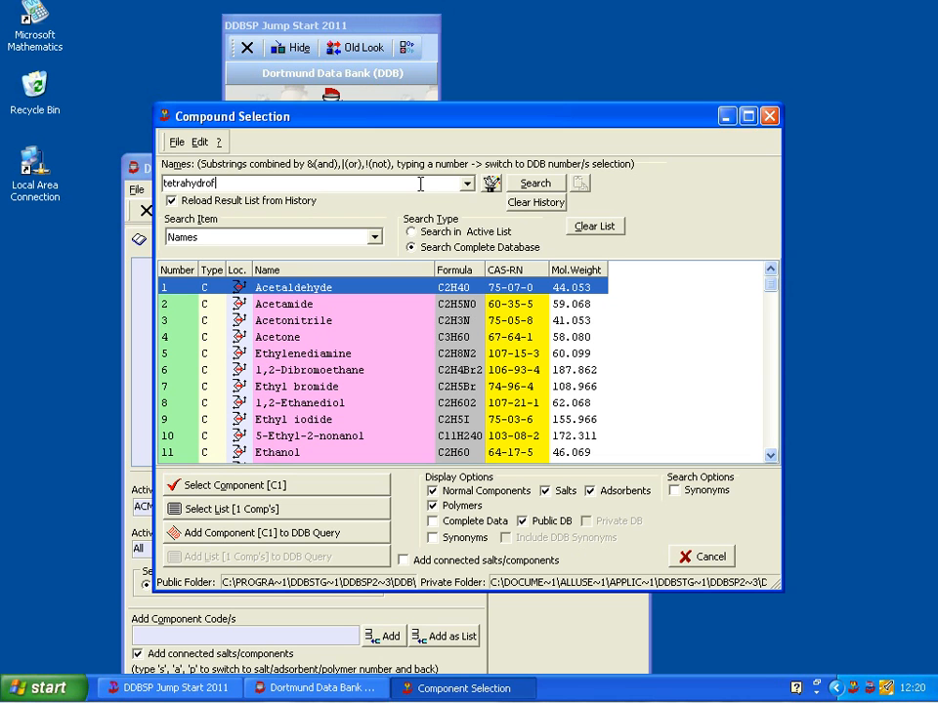
click(532, 184)
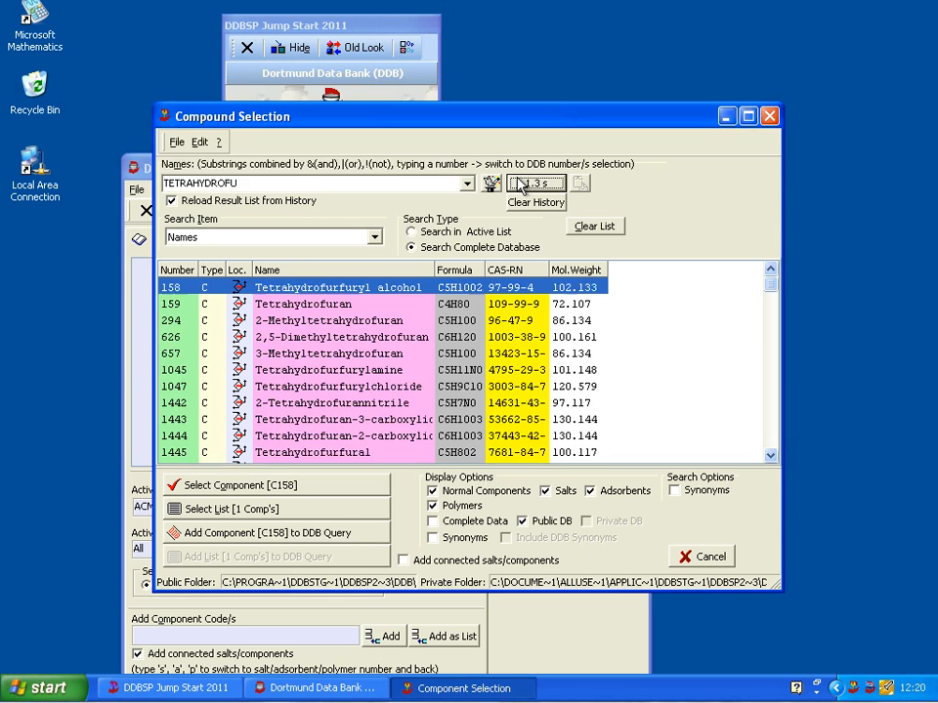
double_click(336, 304)
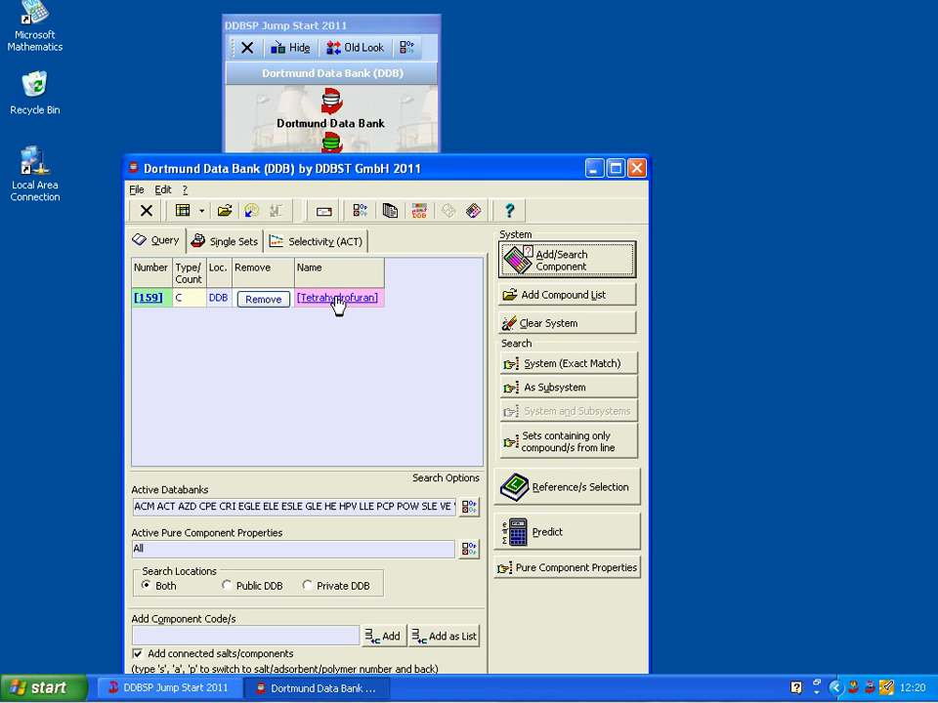
click(332, 299)
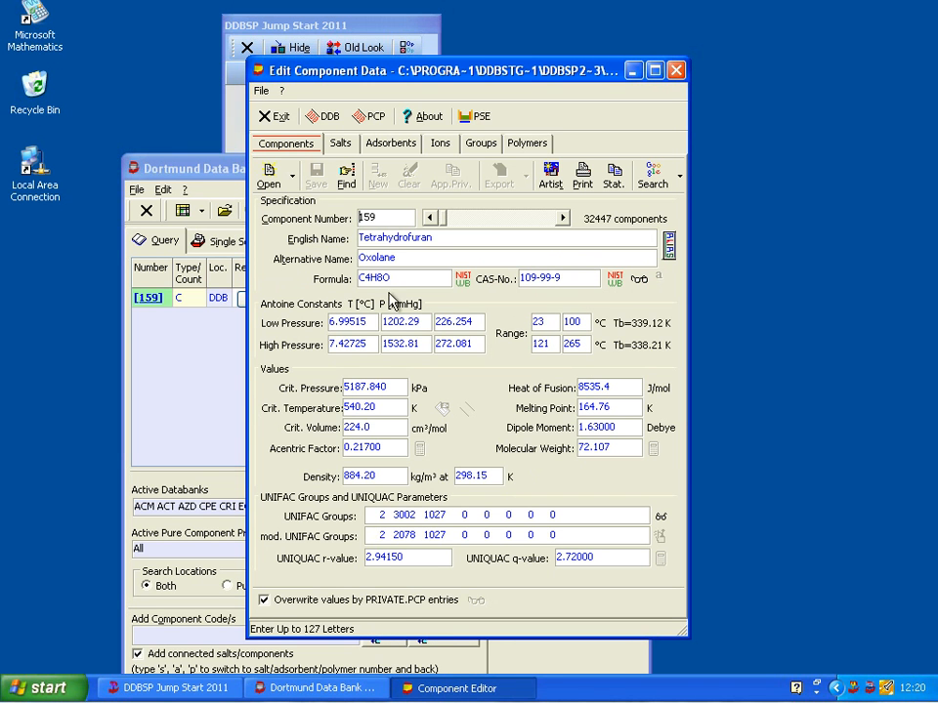
click(633, 71)
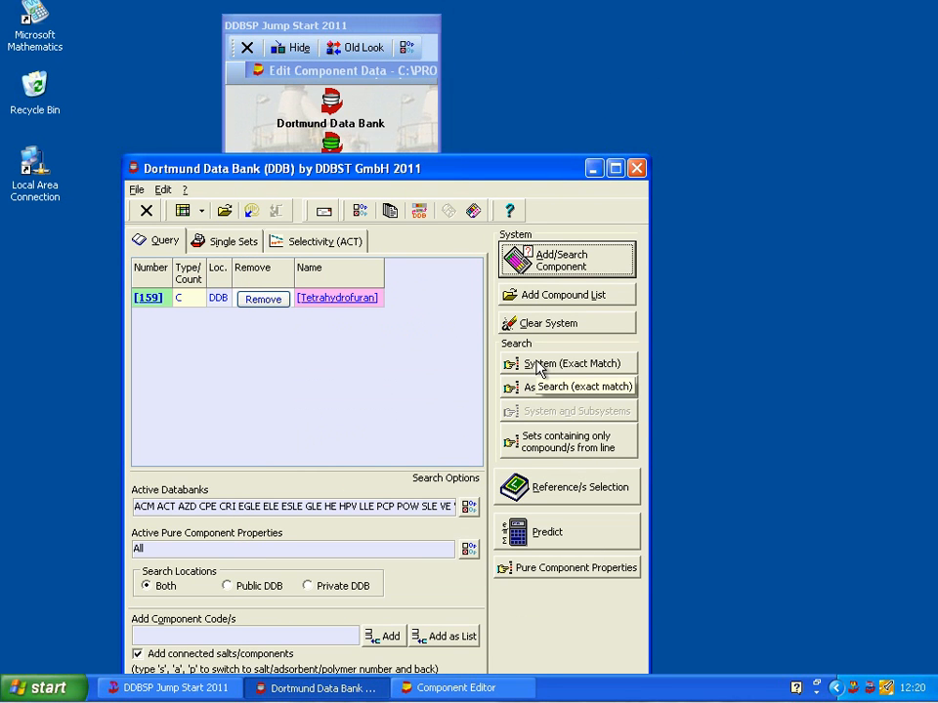
Run an exact-match search for tetrahydrofuran and limit the pure component results to non-empty Density data sets
click(539, 364)
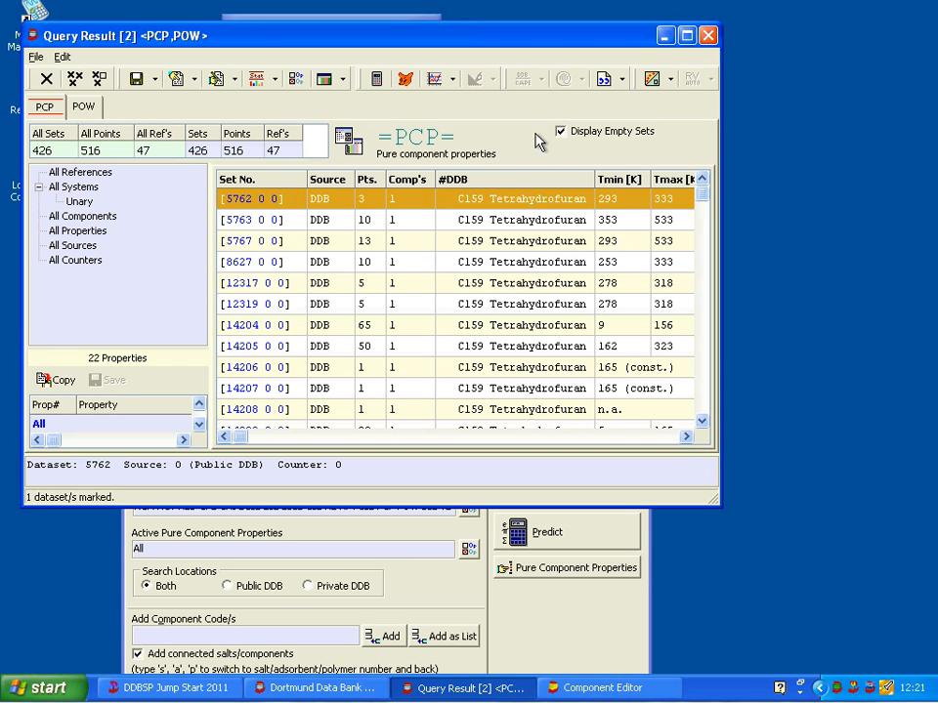
click(686, 37)
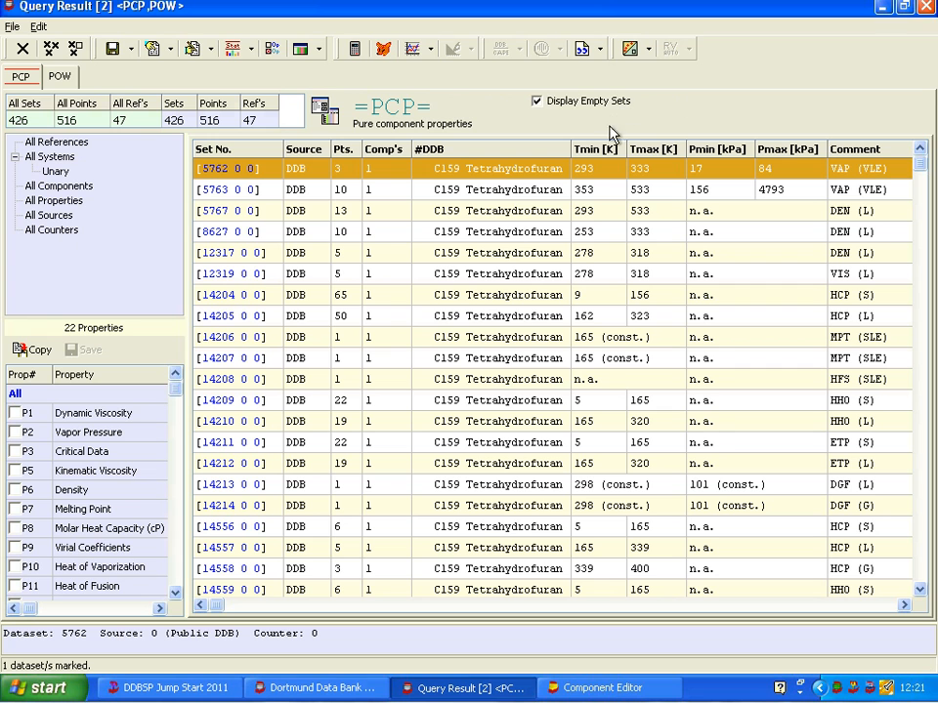
click(536, 104)
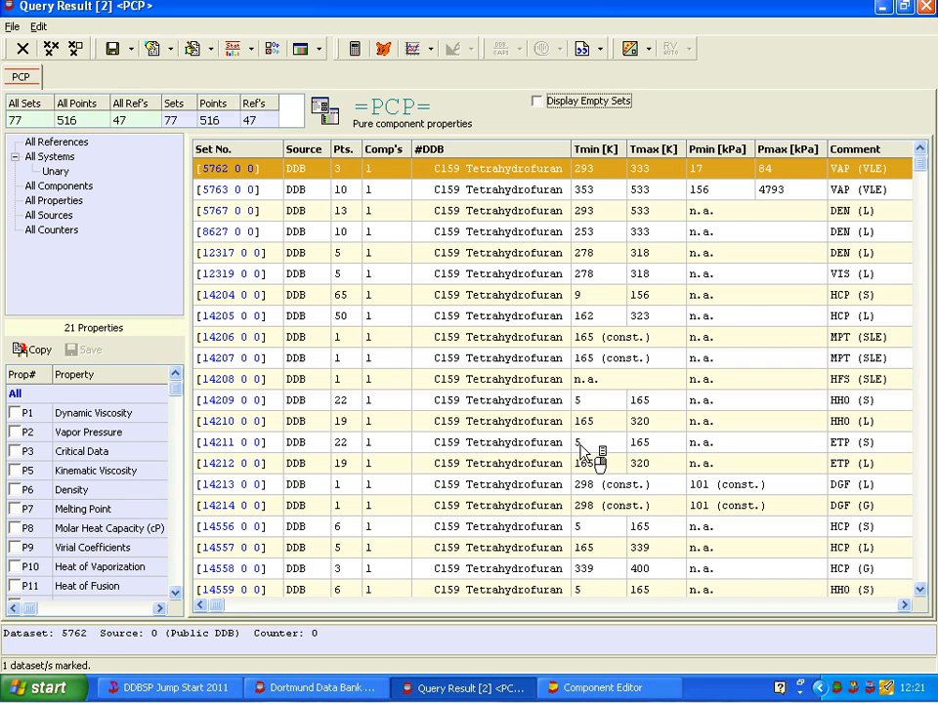
click(15, 490)
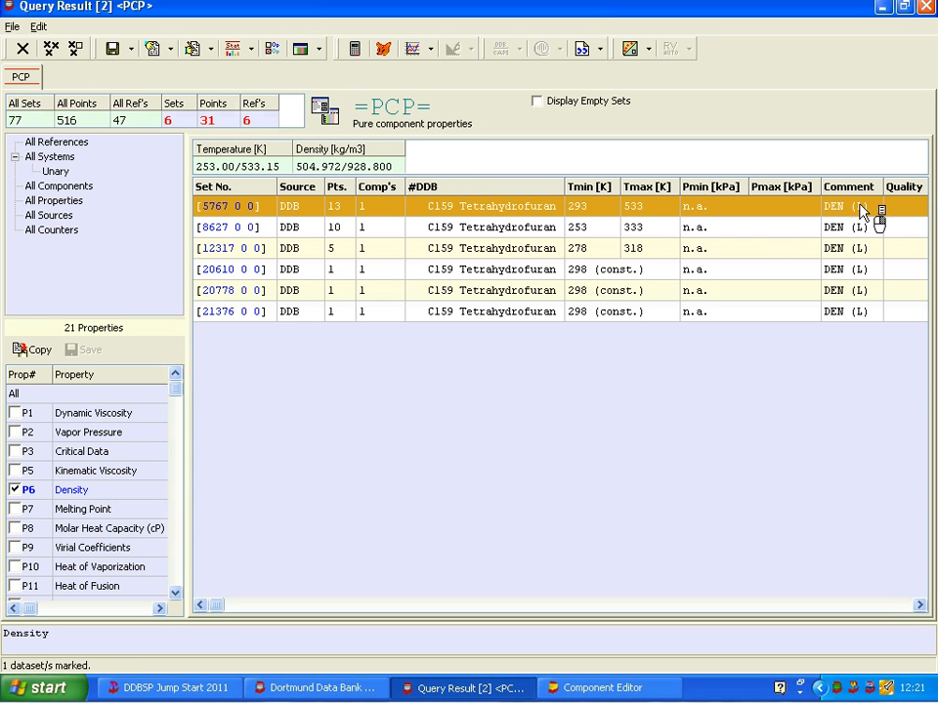
Calculate liquid density for all listed data sets with the Campbell/Thodos method, using T as abscissa and DEN as ordinate
shift+click(803, 313)
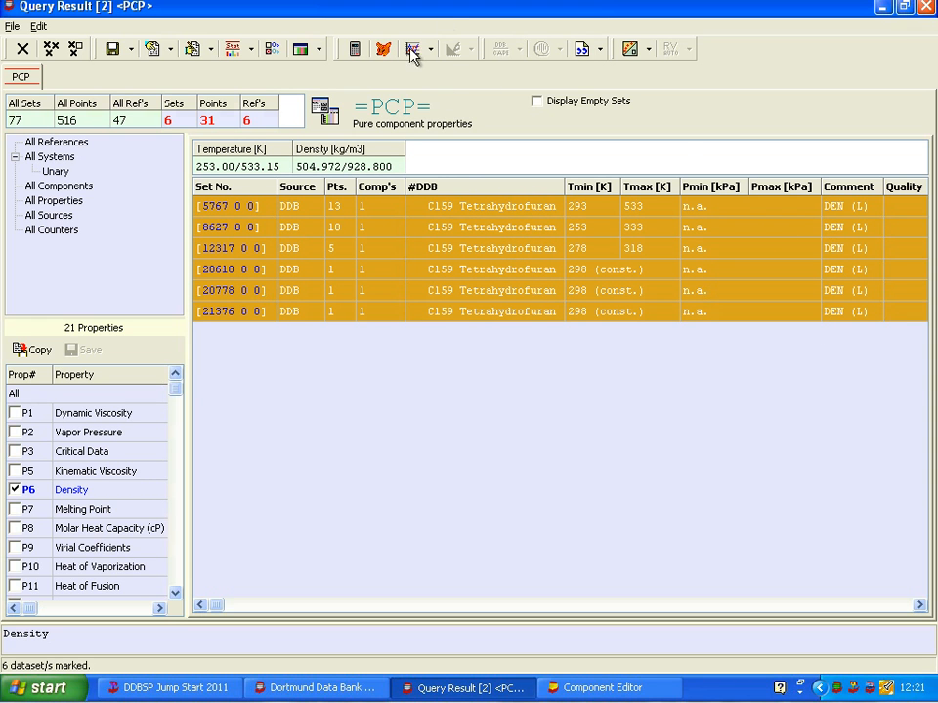
click(381, 46)
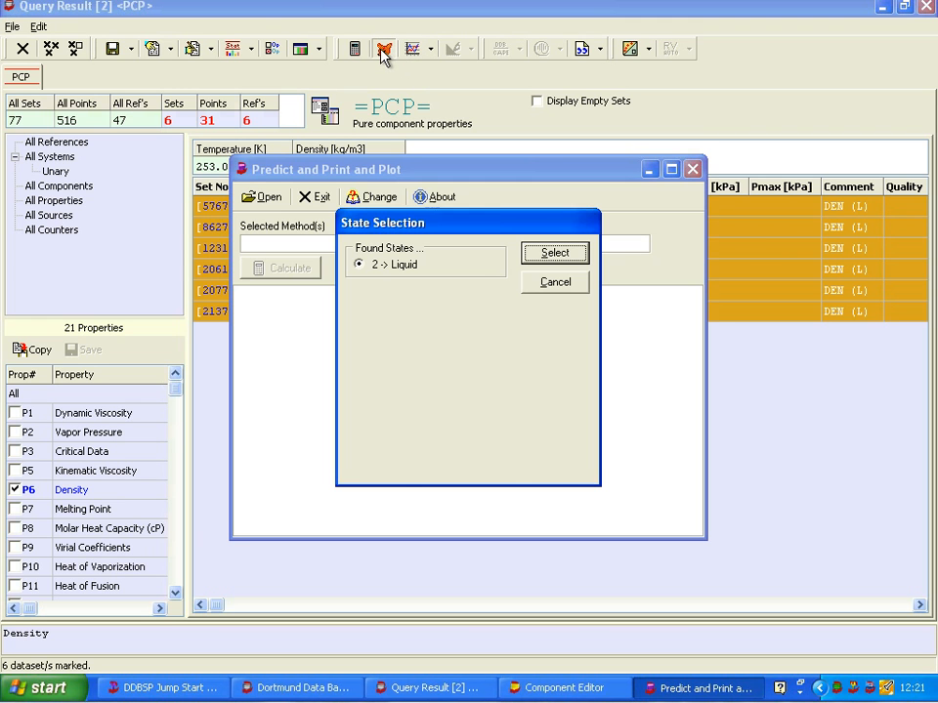
click(549, 259)
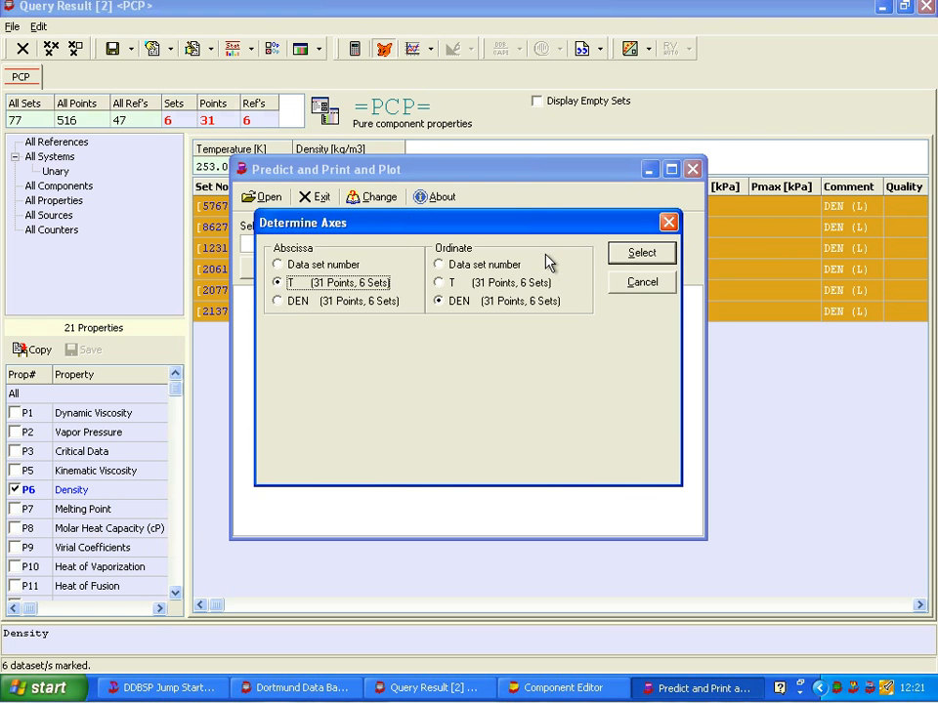
click(643, 252)
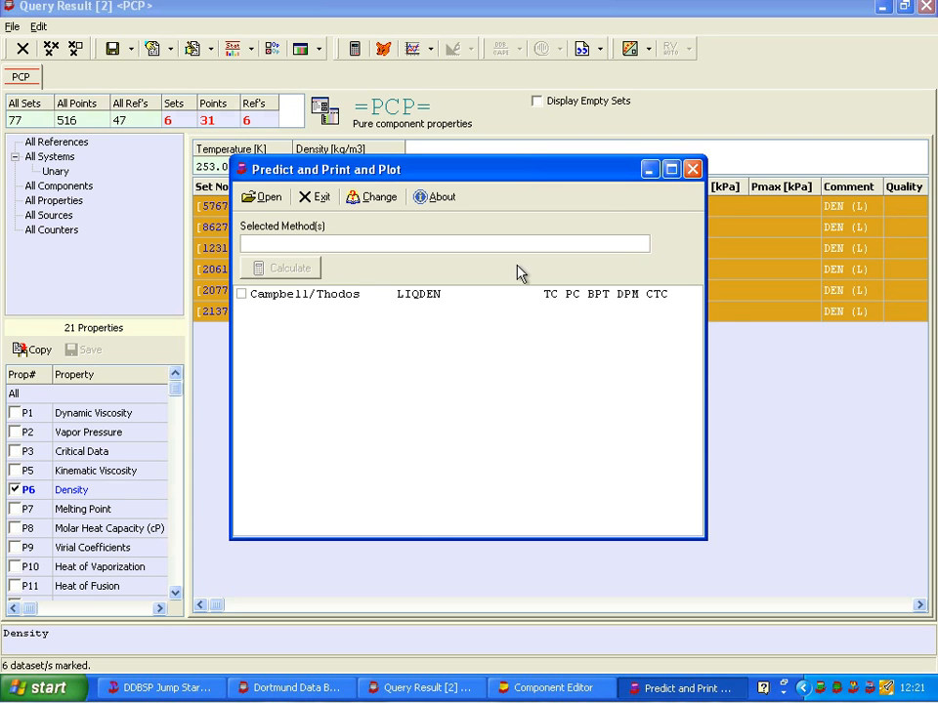
click(242, 295)
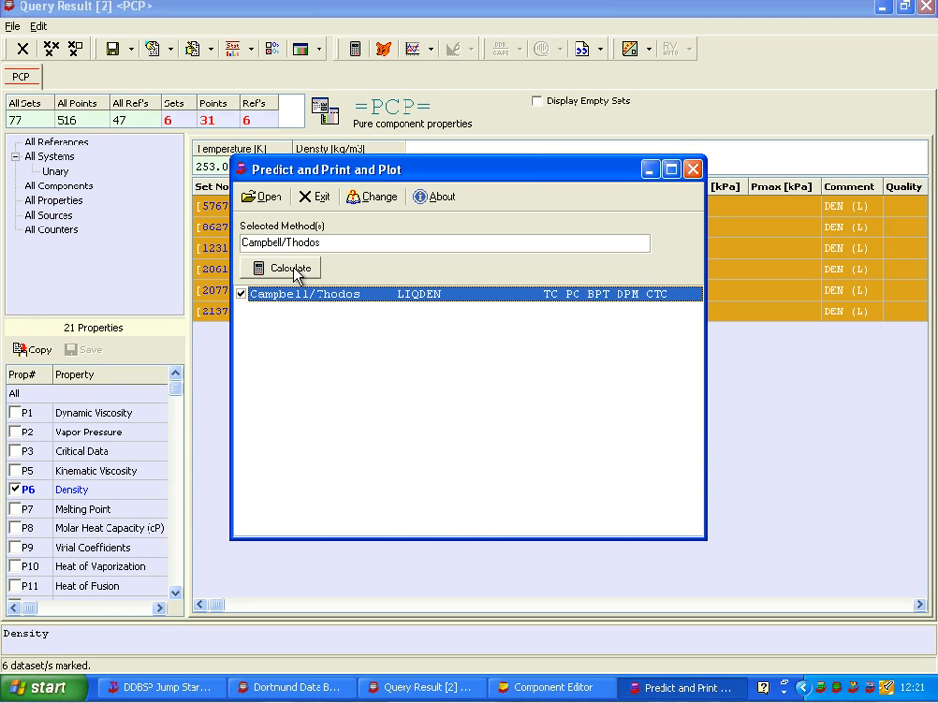
click(293, 270)
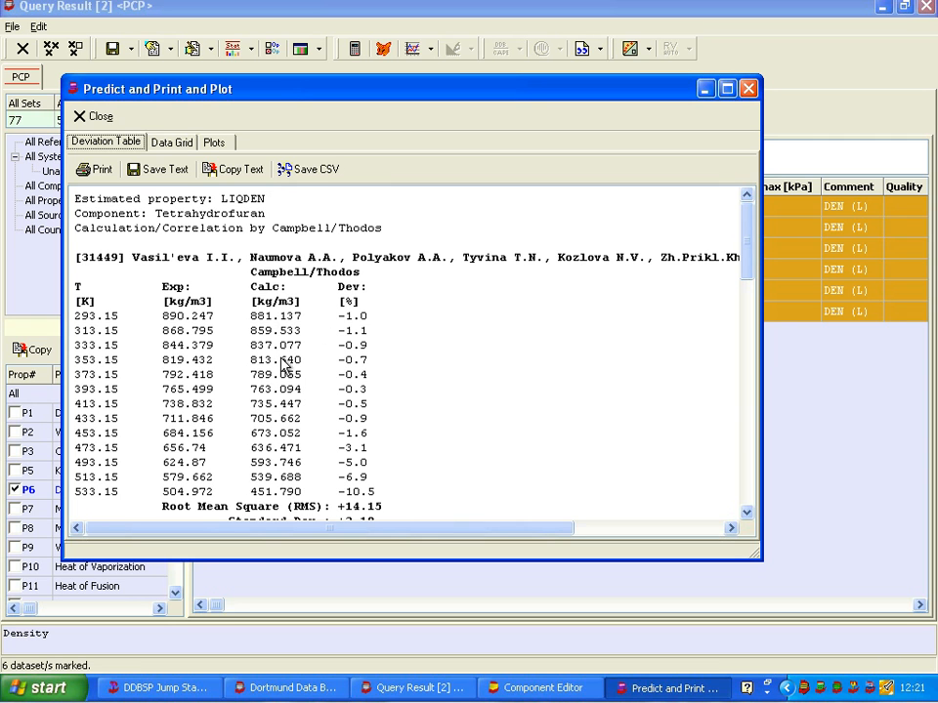
Review the density prediction in the data grid and in the absolute deviation, relative deviation and standard plots
click(171, 144)
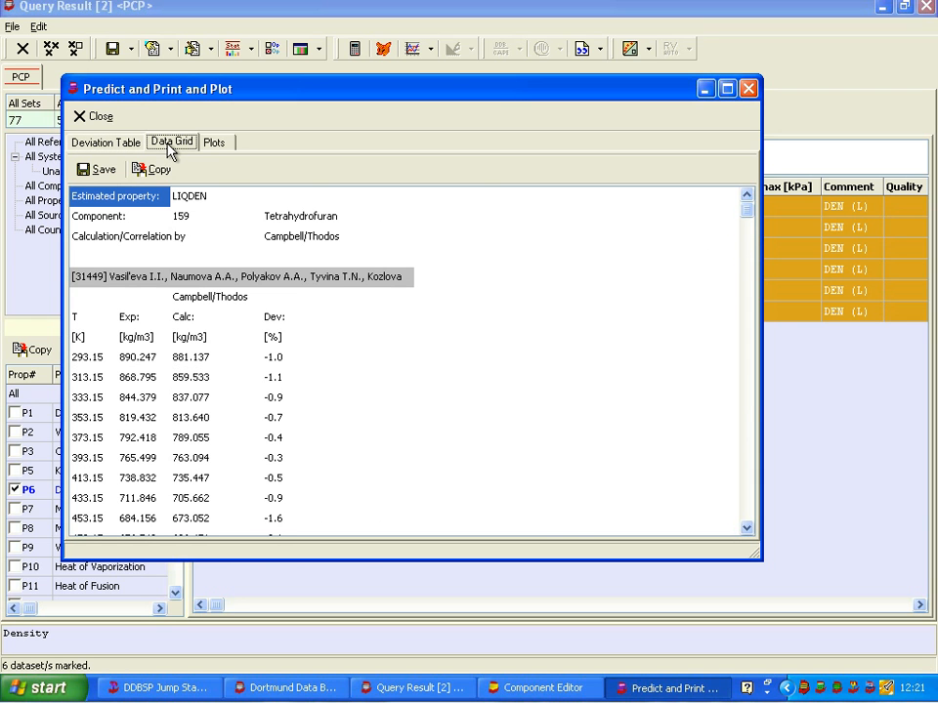
click(220, 144)
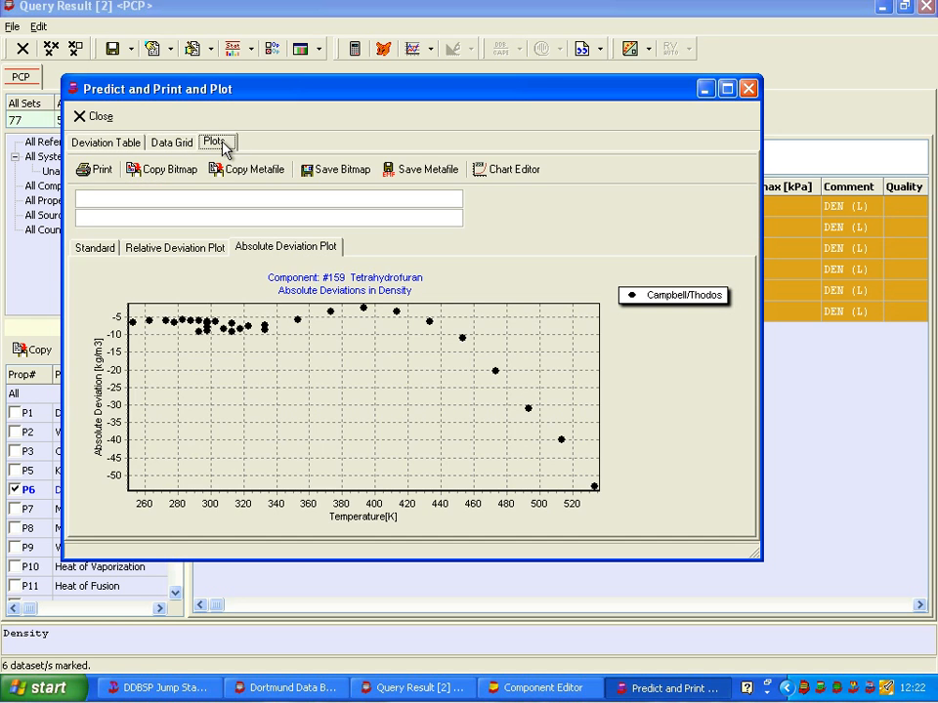
click(210, 256)
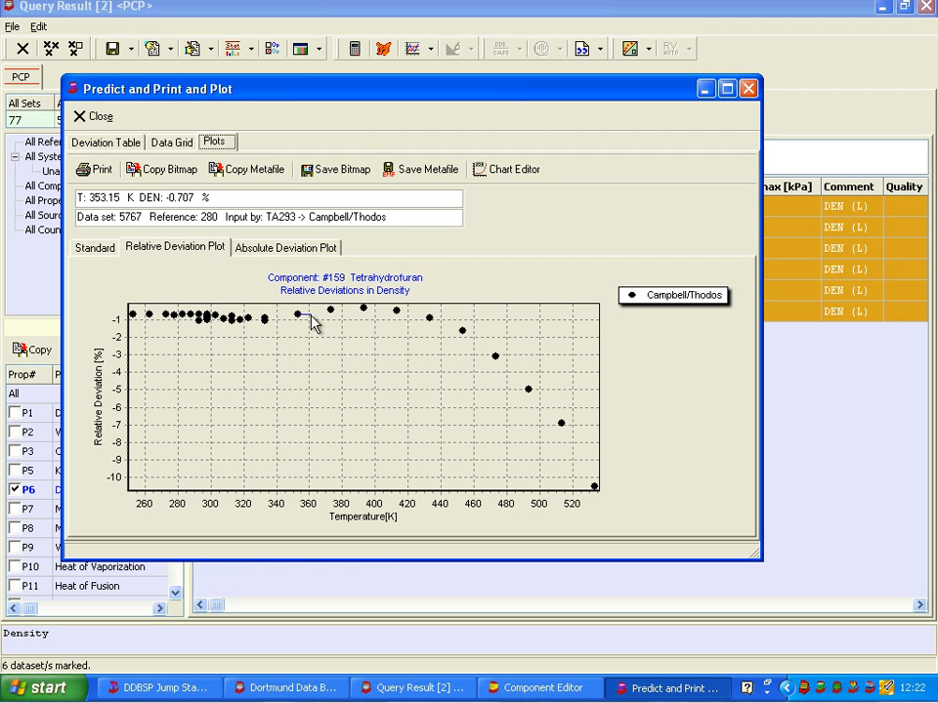
click(86, 249)
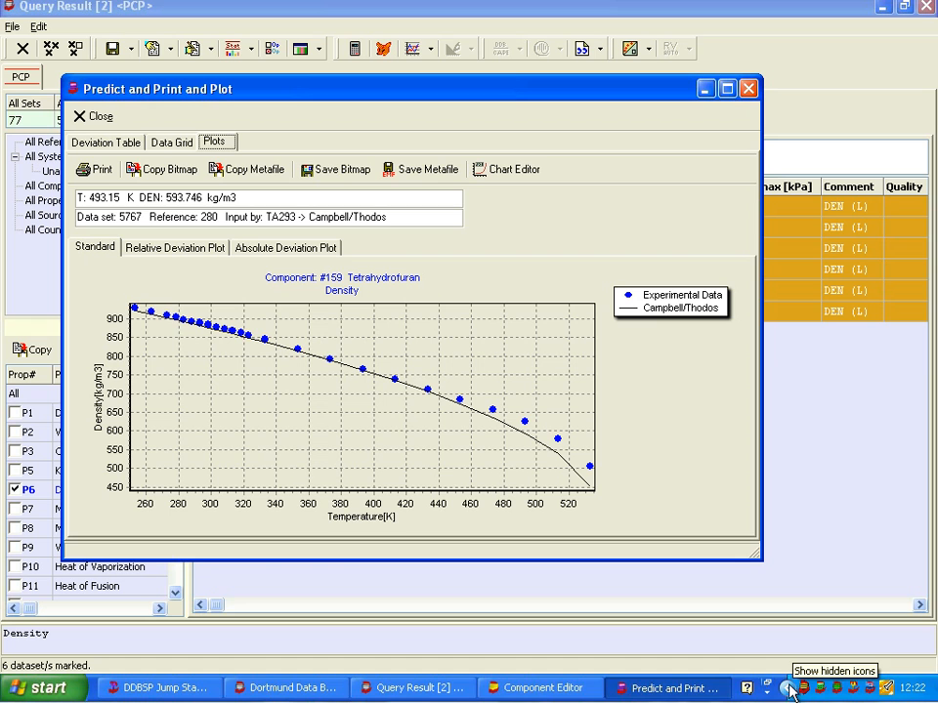
Switch to the Artist structure editor and load the structure of DDB component number 159
click(184, 692)
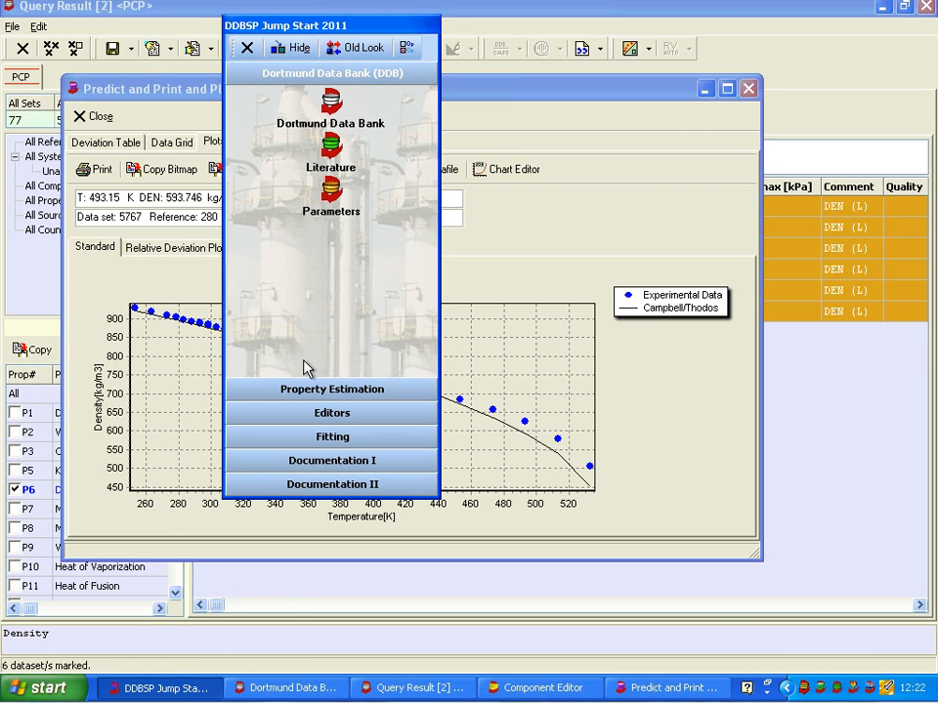
click(305, 391)
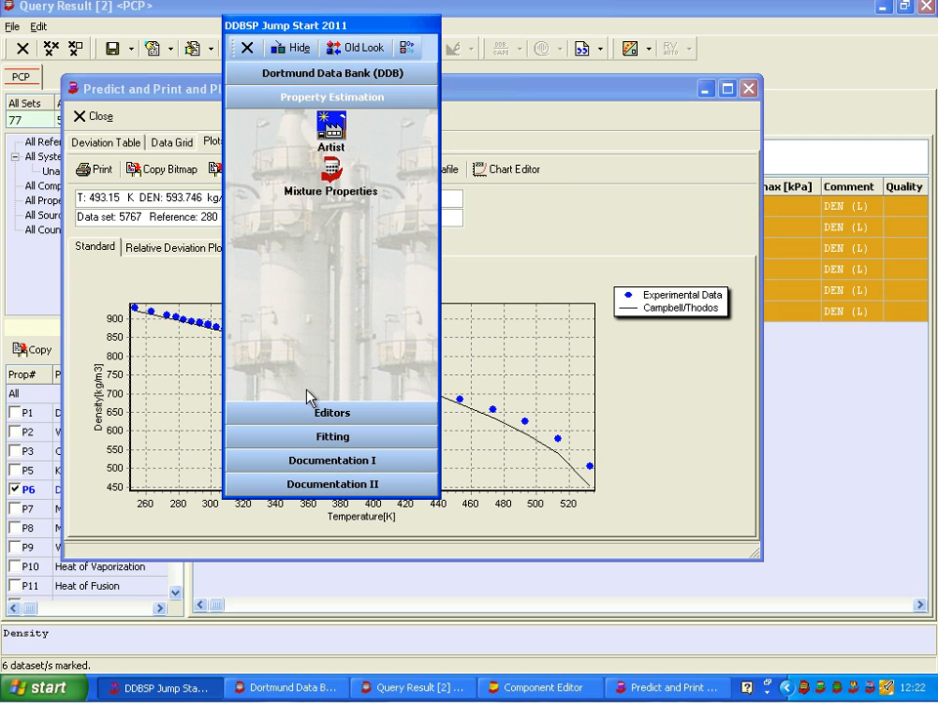
click(332, 134)
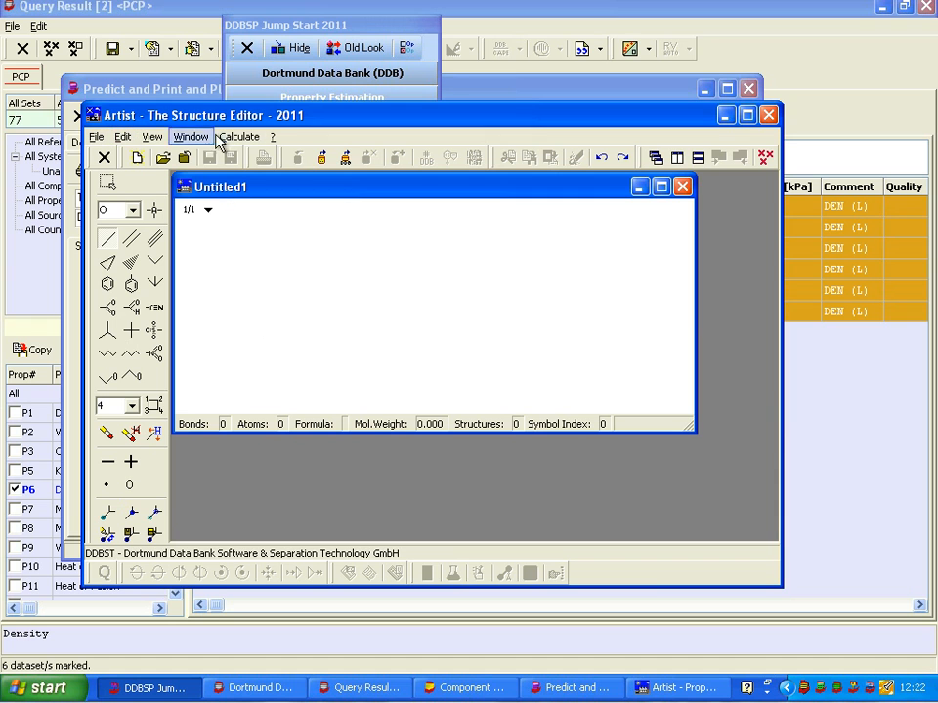
click(345, 161)
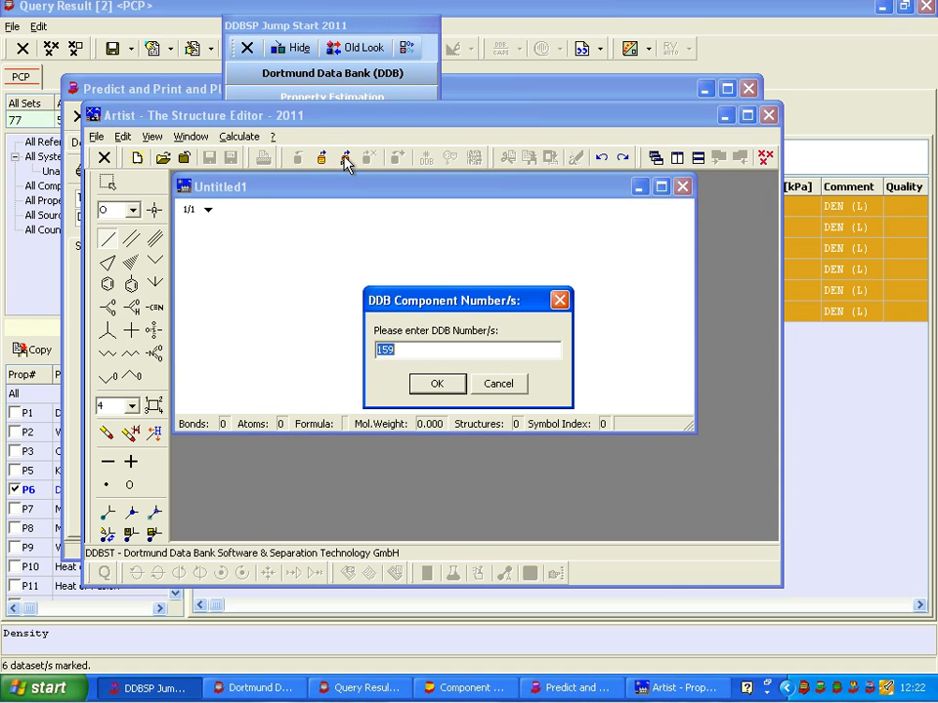
click(439, 384)
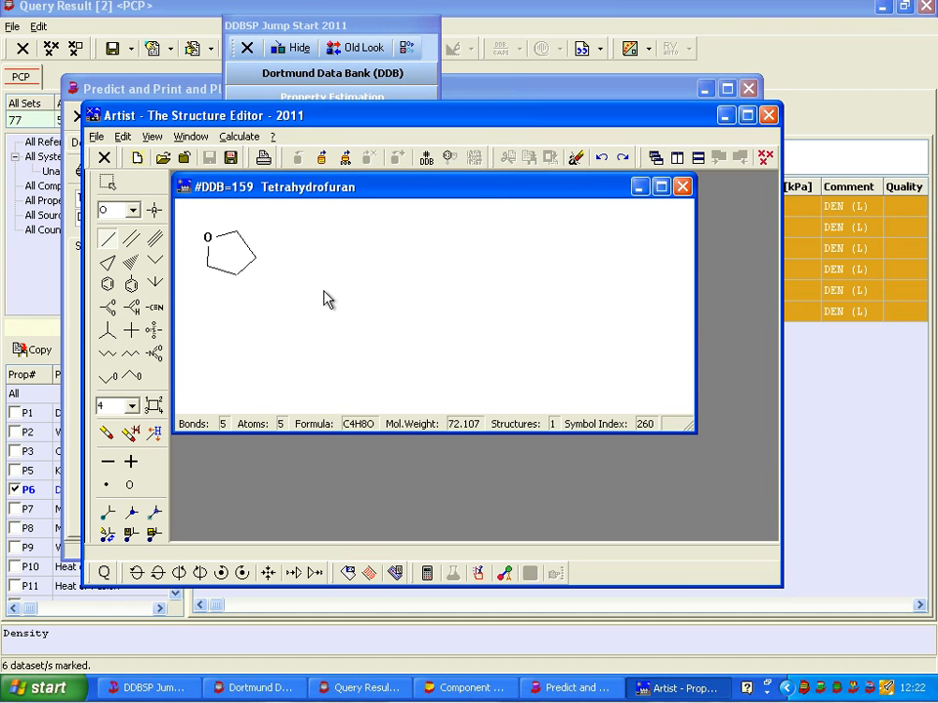
Calculate tetrahydrofuran's Liquid Volume at NBP with the available methods, using the critical volume of 224.00 cm3/mol by DDB-PURE
click(240, 137)
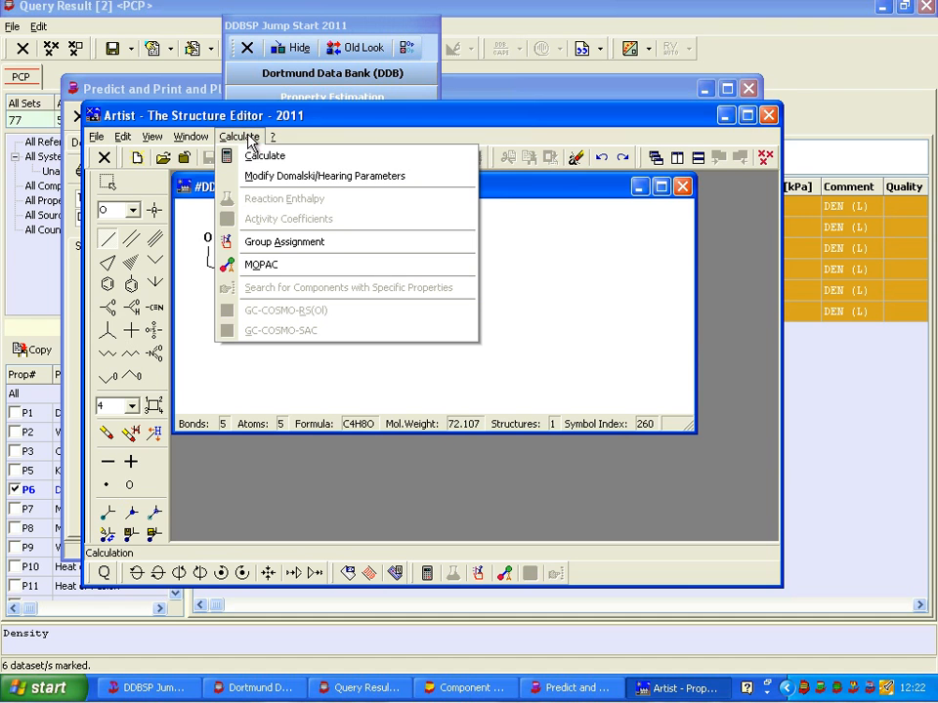
click(258, 158)
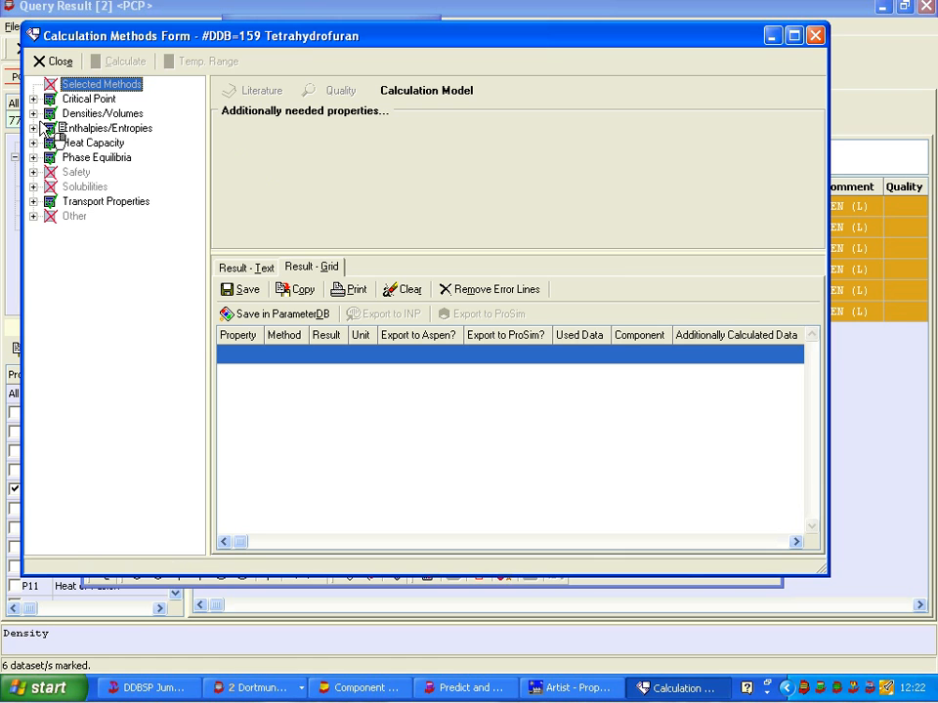
click(35, 114)
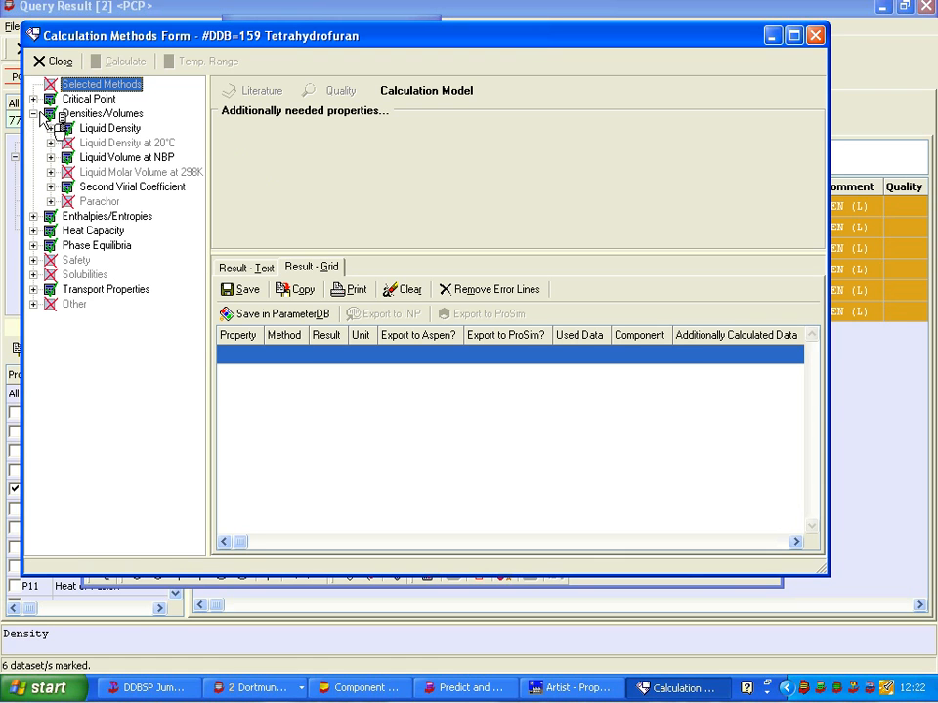
click(98, 158)
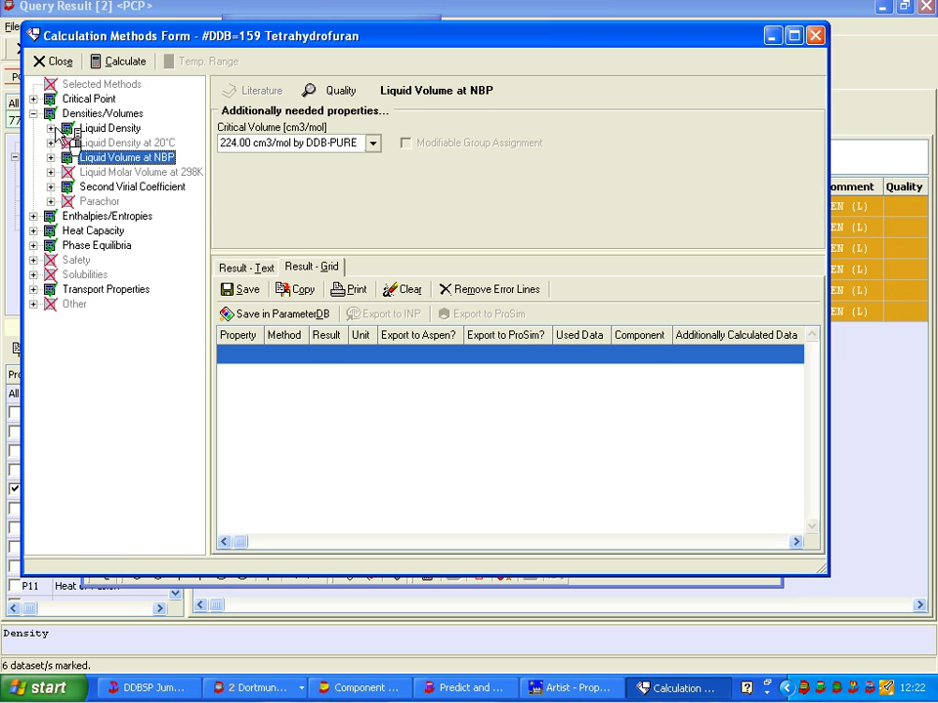
click(52, 128)
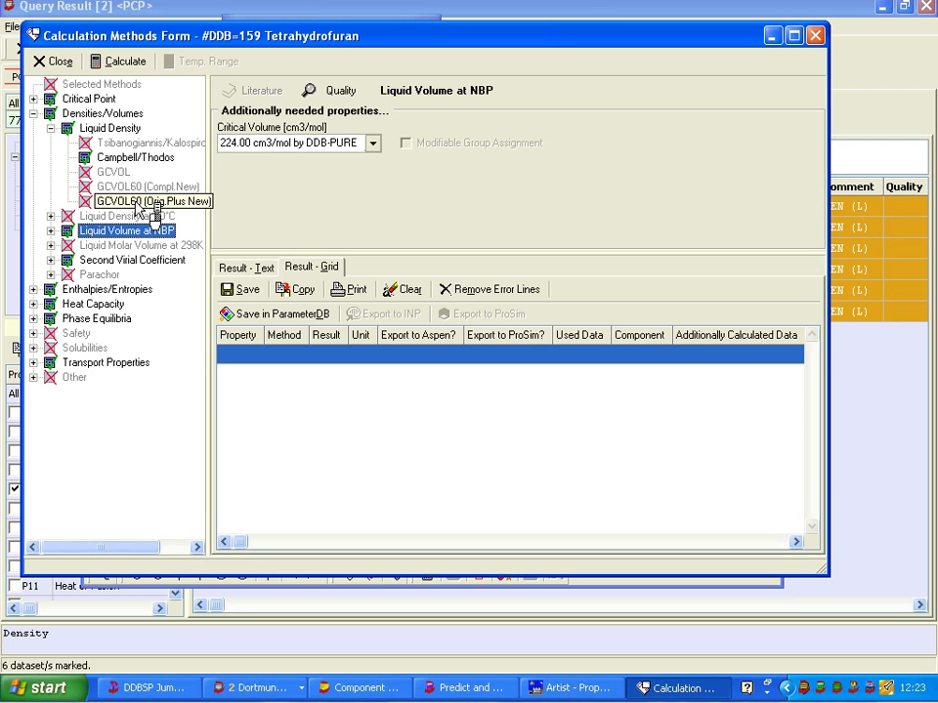
click(51, 231)
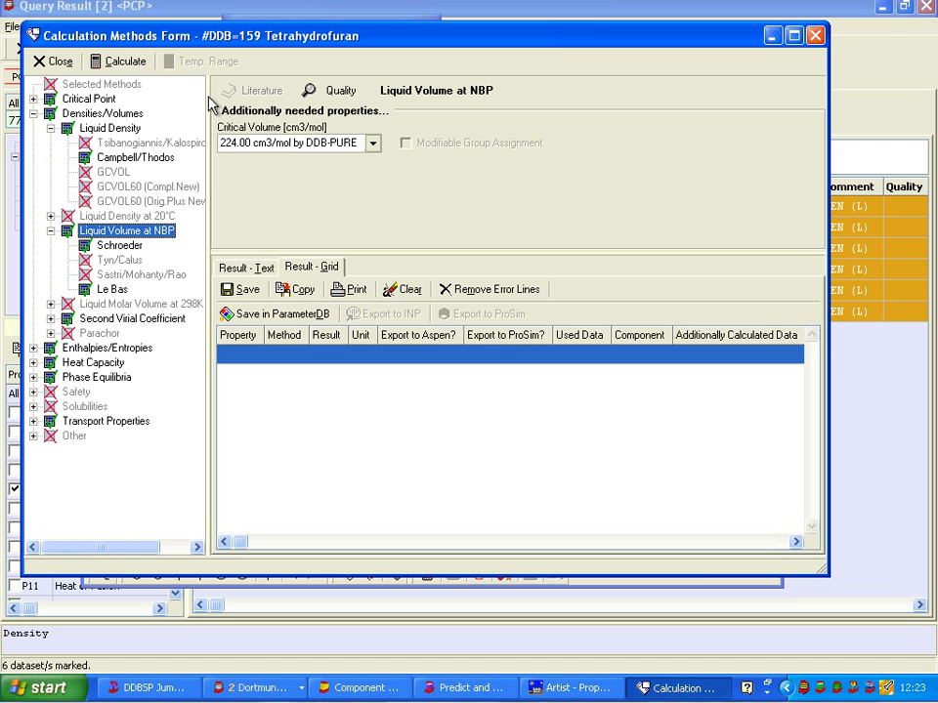
click(127, 62)
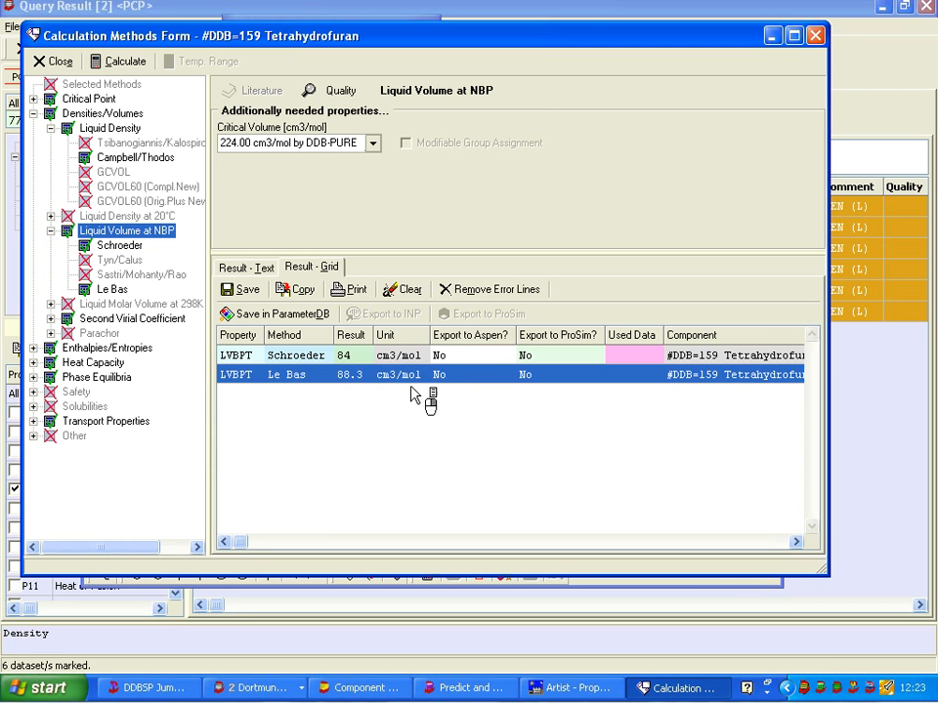
Enlarge the Predict and Print and Plot window, then look up tetrahydrofuran's normal boiling point in its component data
click(446, 687)
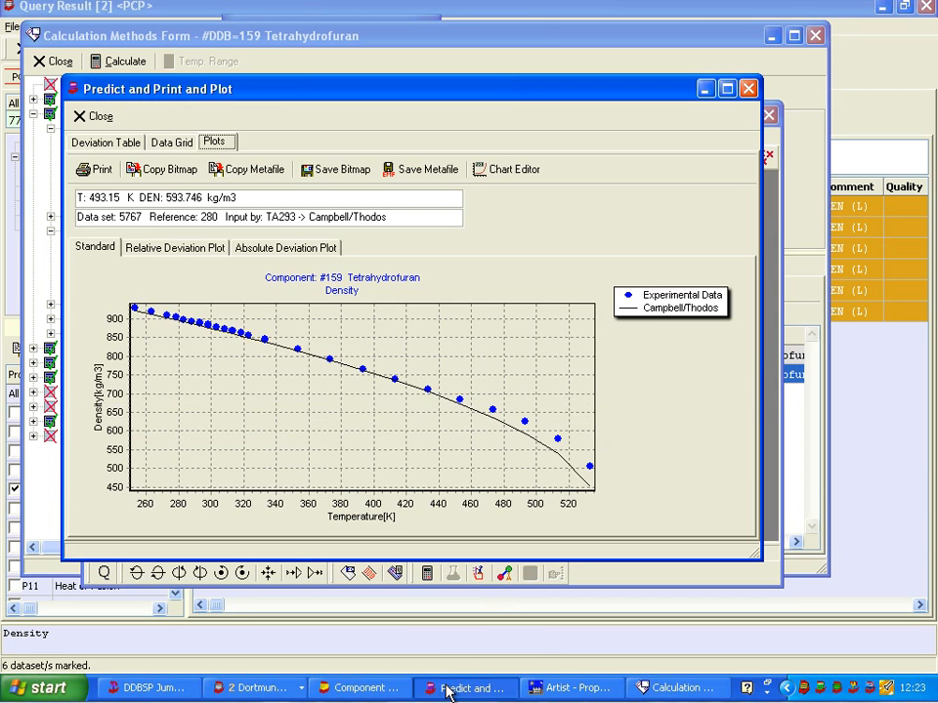
click(728, 89)
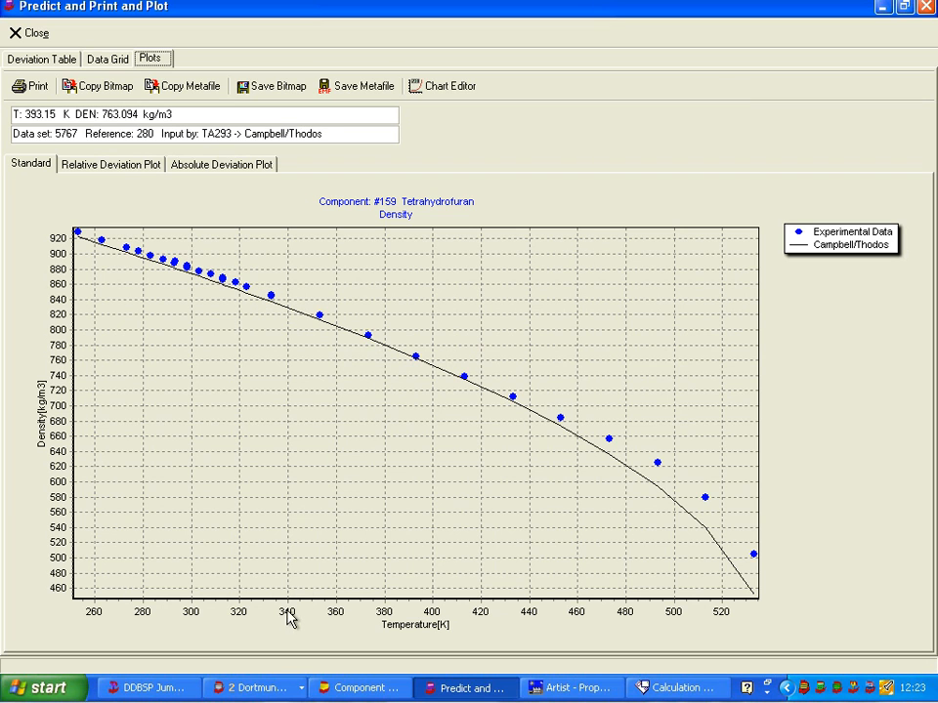
click(236, 688)
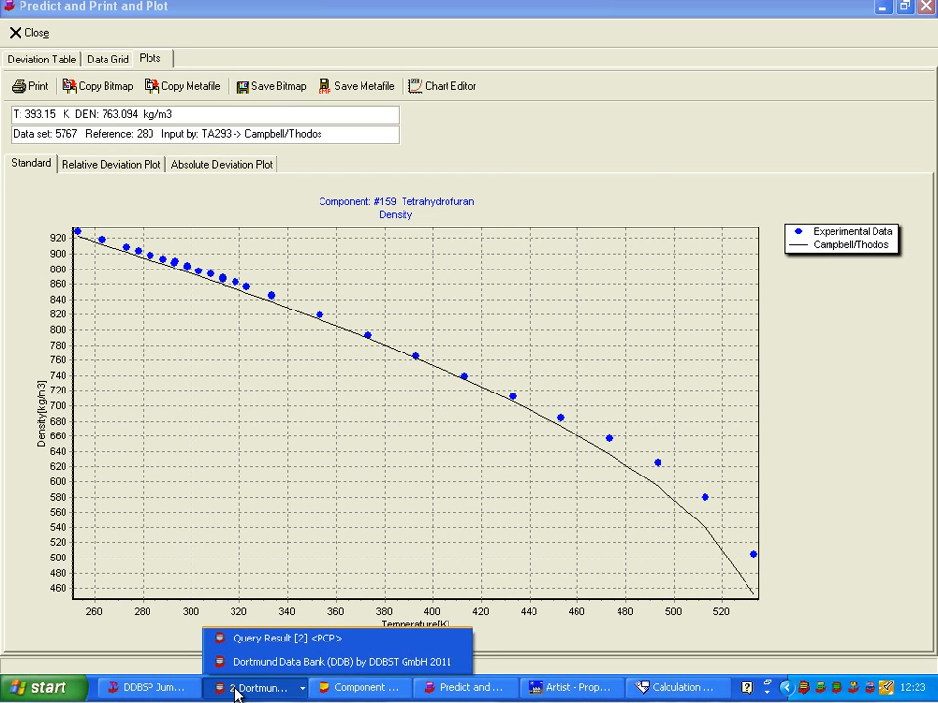
click(243, 663)
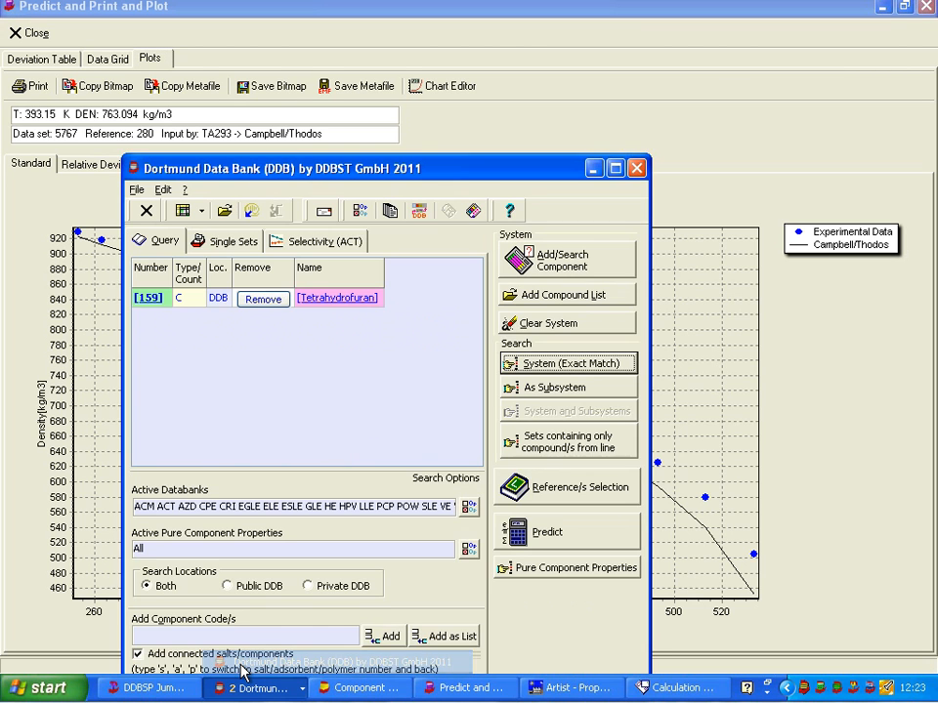
click(244, 689)
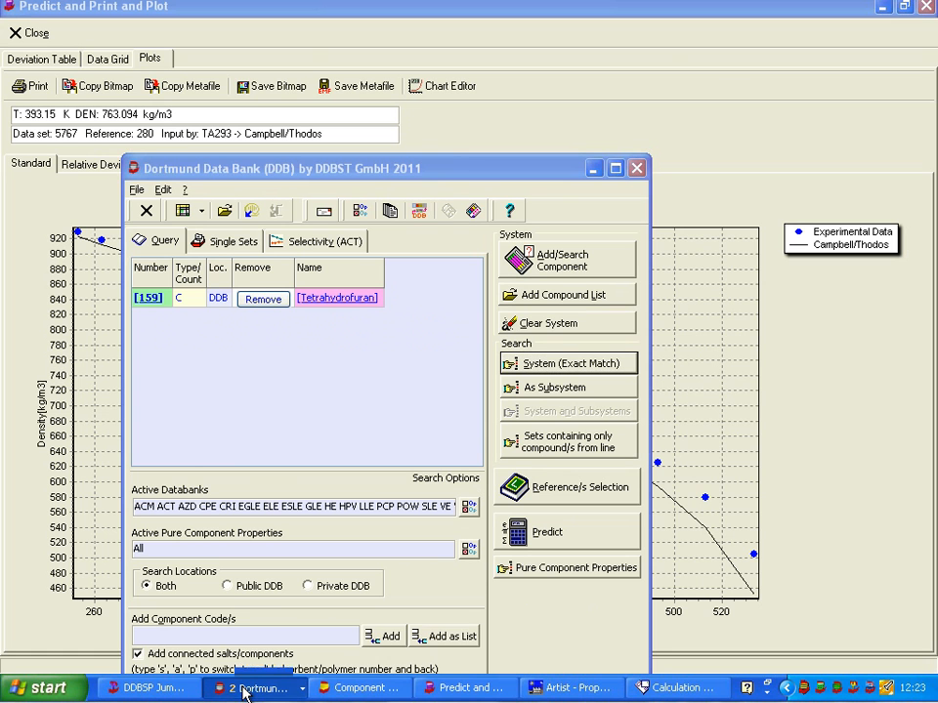
click(250, 638)
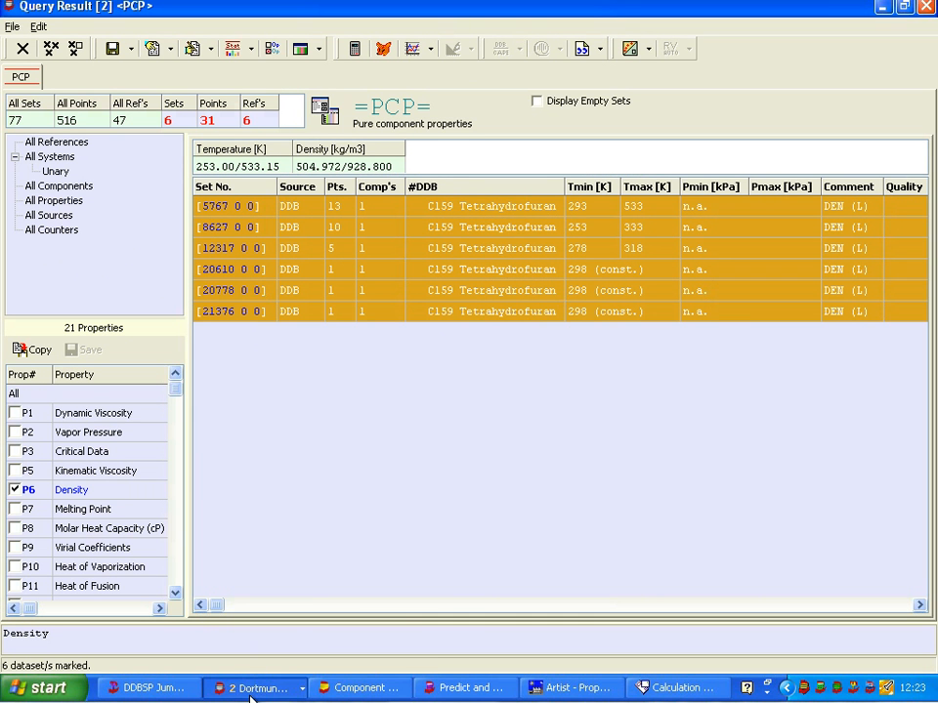
click(330, 689)
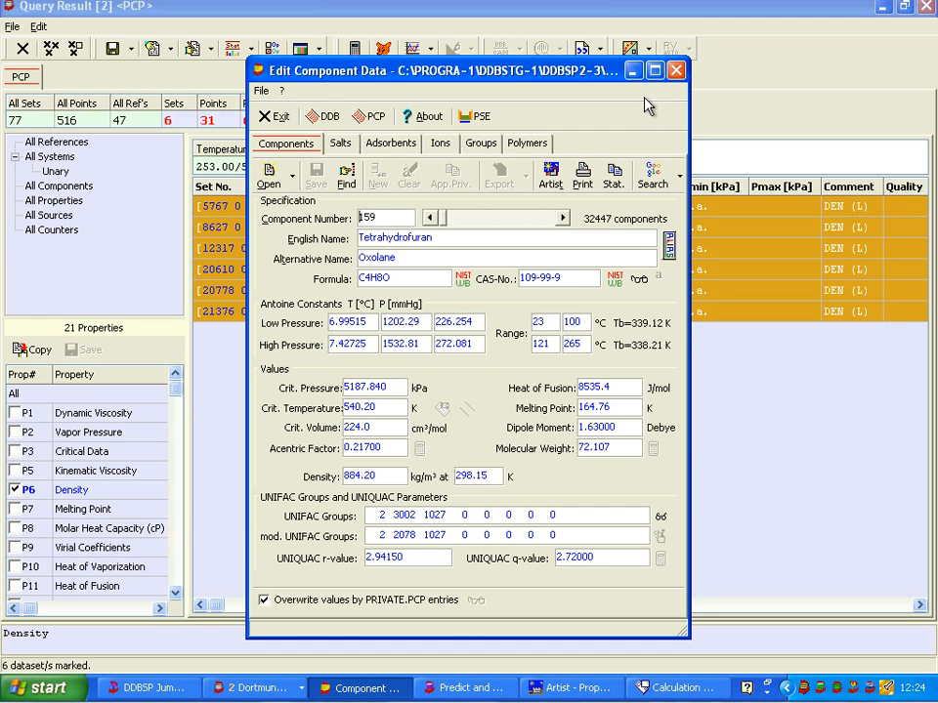
Return to the standard density plot and zoom to about 322–358 K to read the Campbell/Thodos density near the boiling point
click(676, 70)
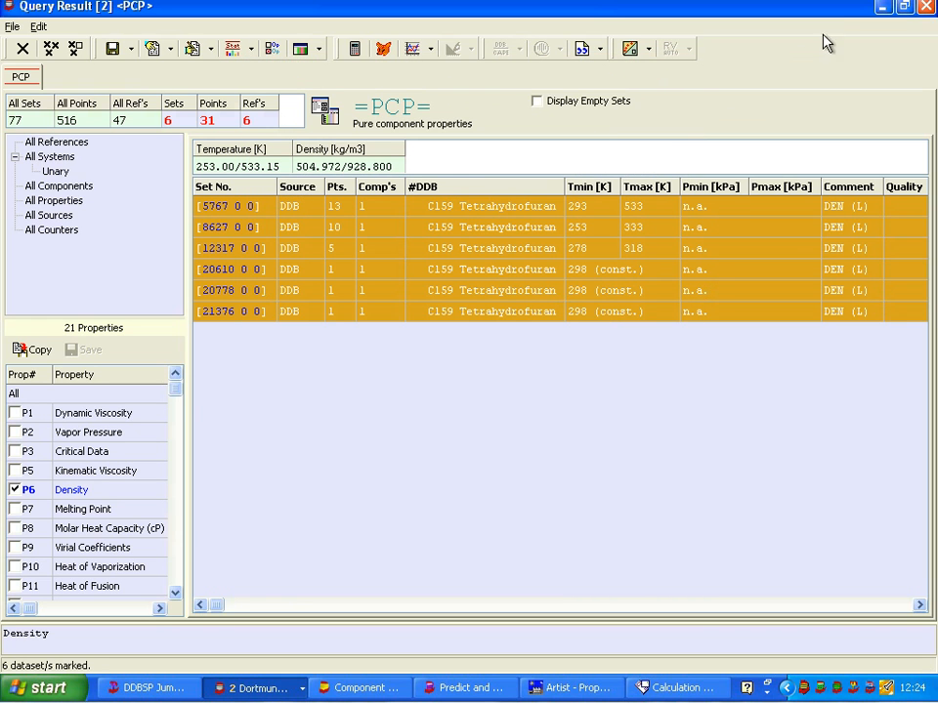
click(881, 9)
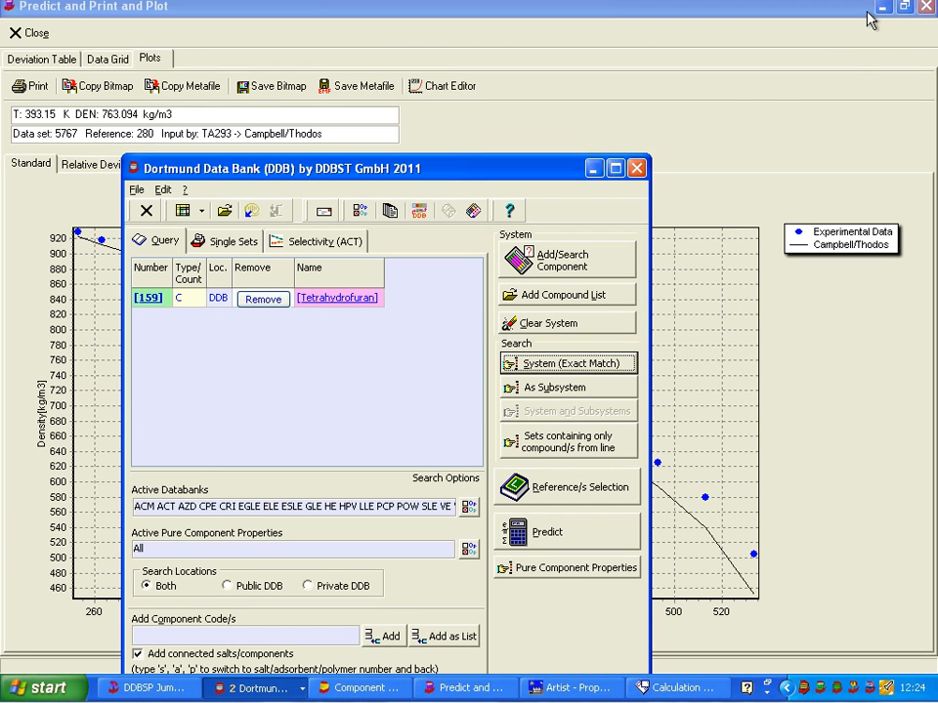
click(594, 170)
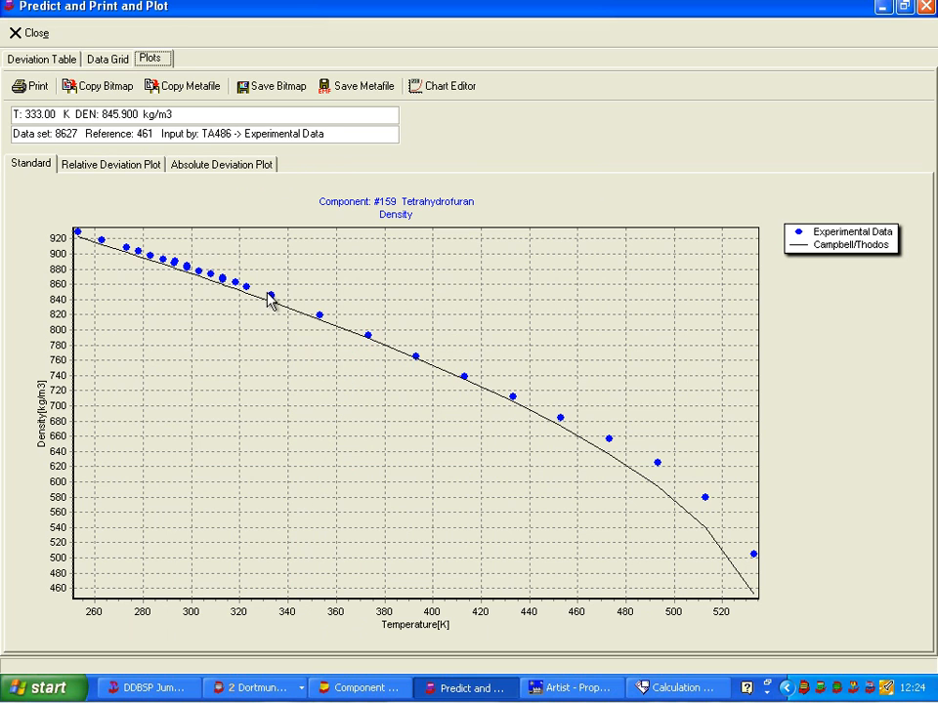
drag(243, 278, 335, 341)
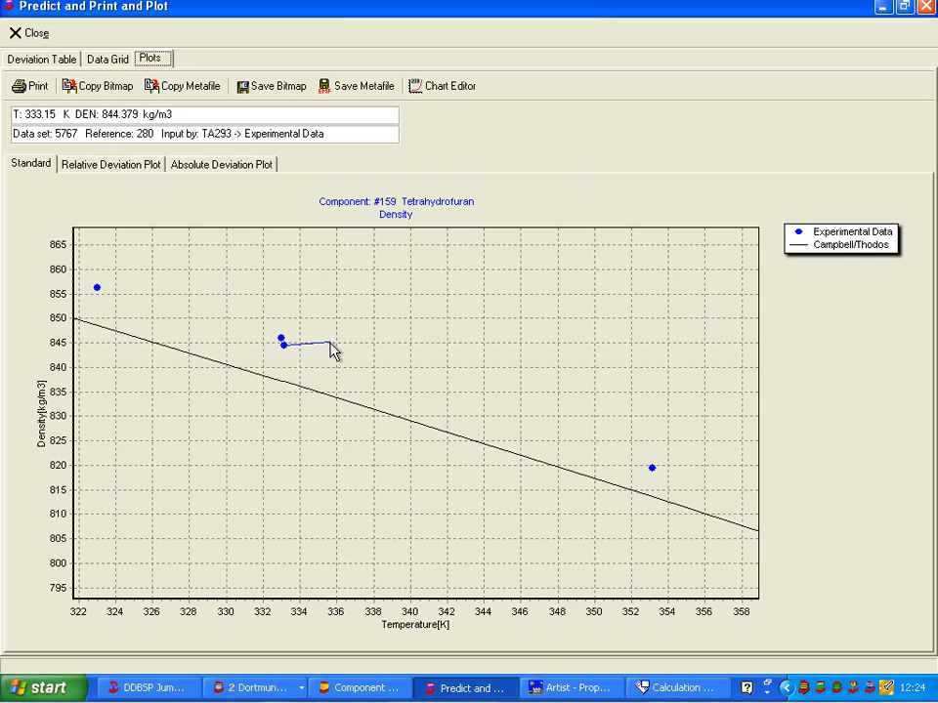
drag(378, 601, 398, 388)
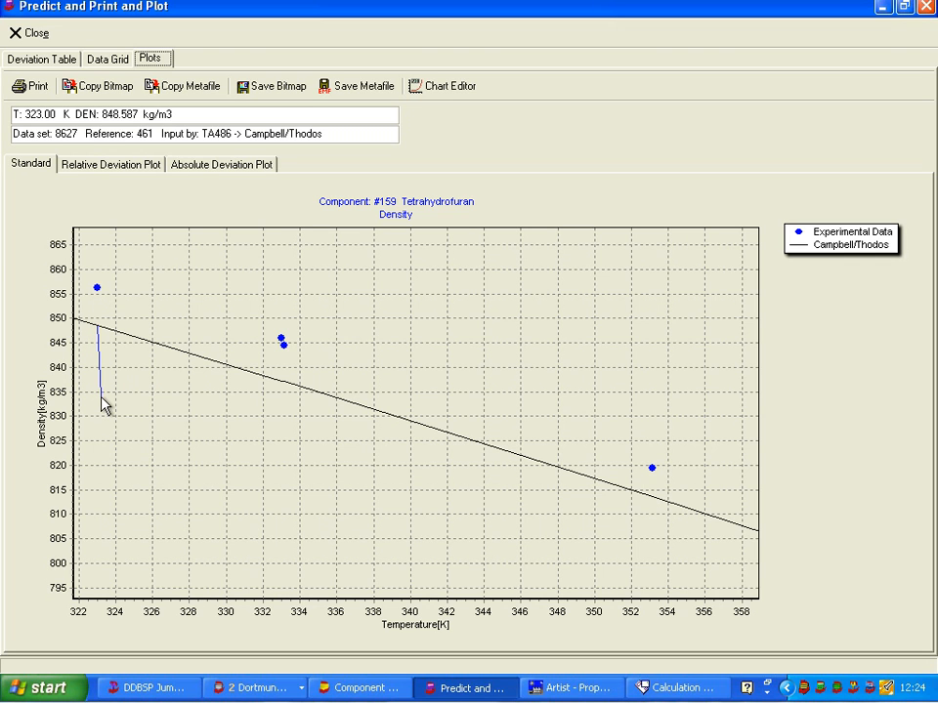
Look up tetrahydrofuran's molecular weight in its component data and calculate 72.107/837 in Microsoft Mathematics
click(350, 691)
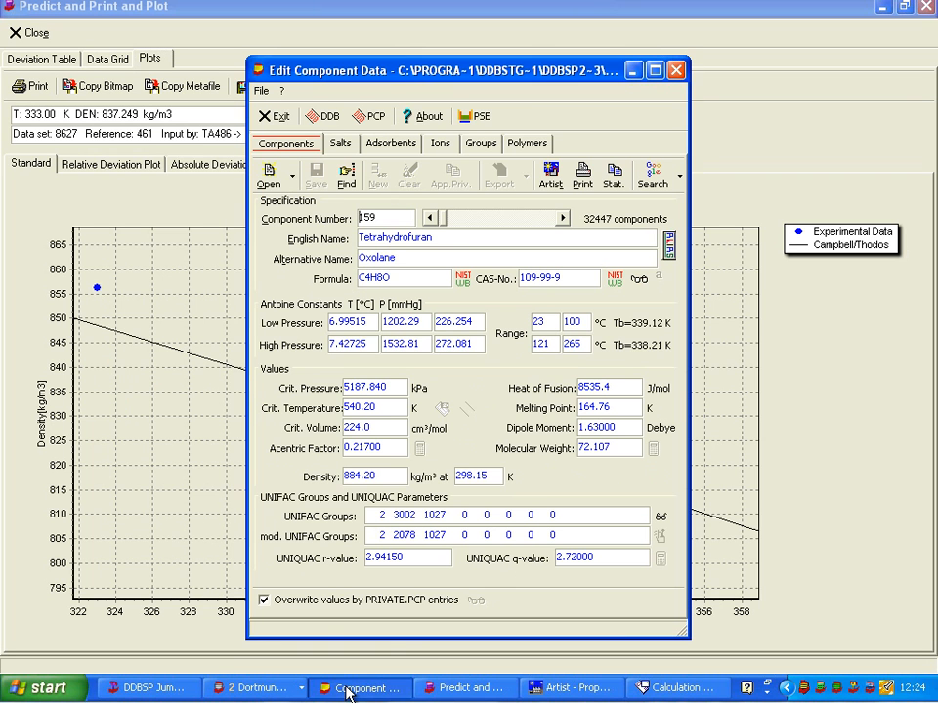
drag(621, 447, 575, 447)
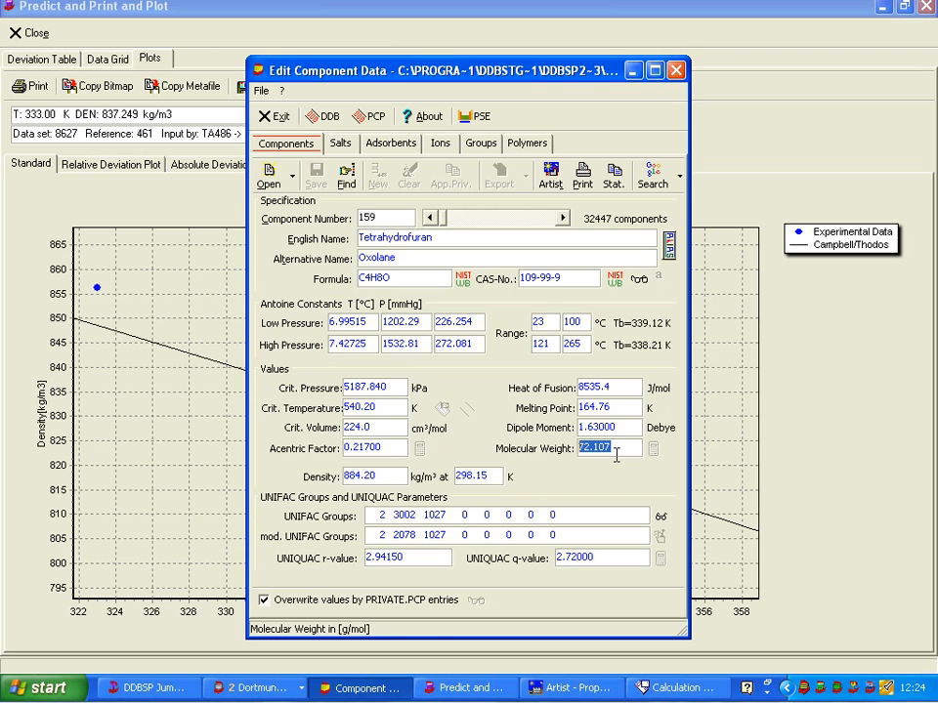
click(887, 10)
click(886, 10)
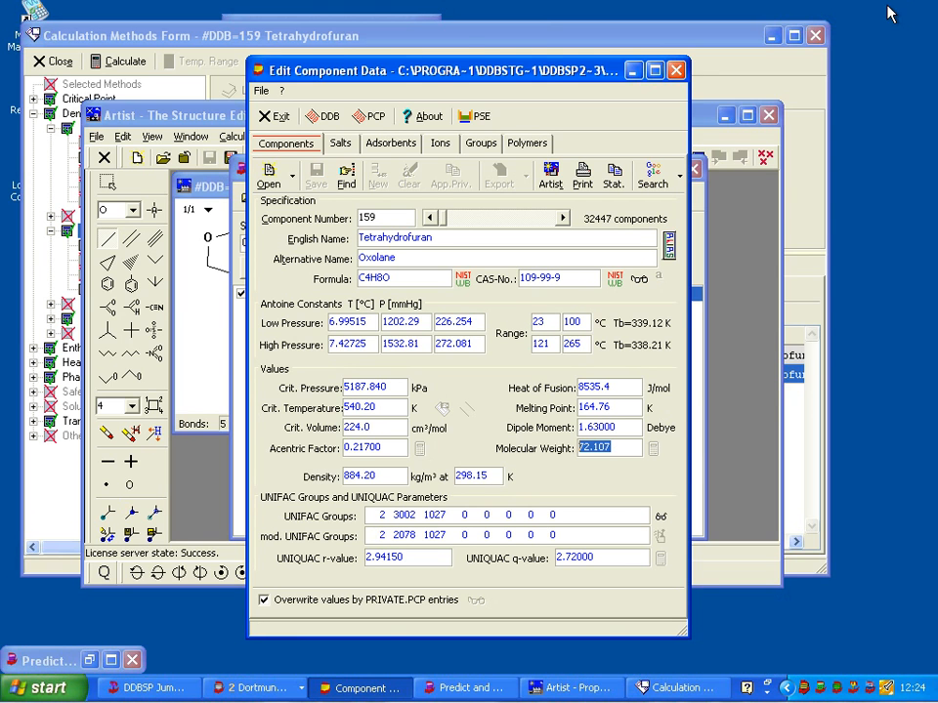
drag(186, 28, 230, 28)
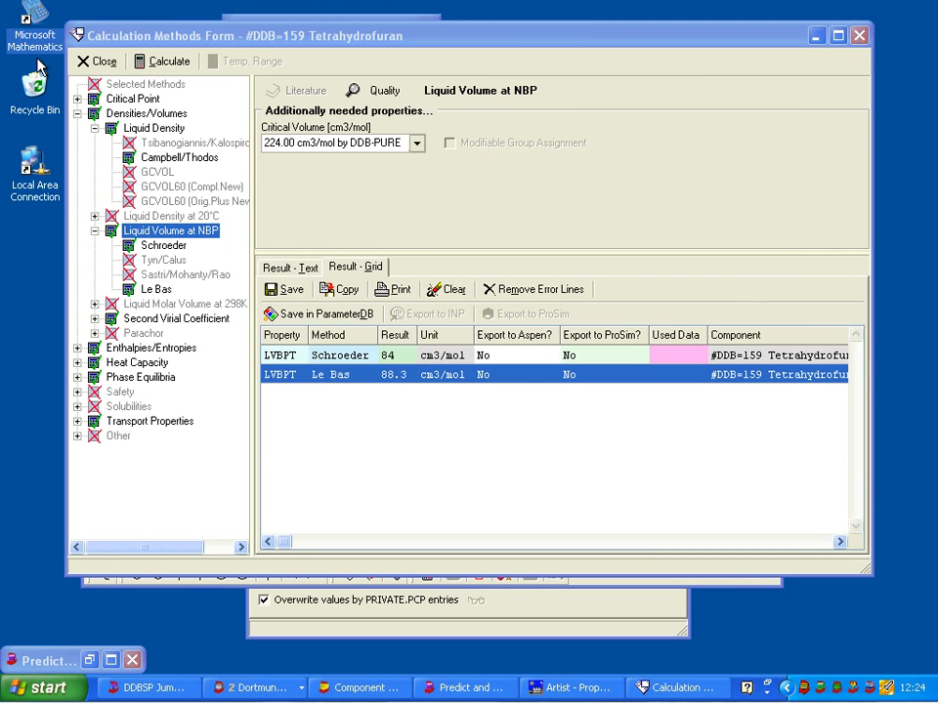
double_click(37, 61)
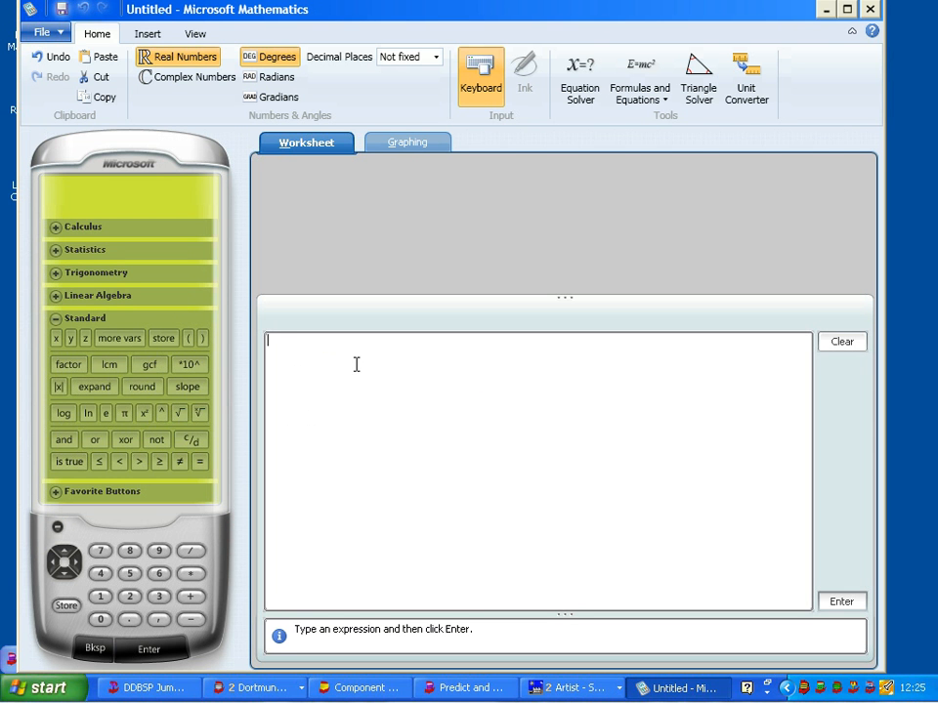
text(72.107/837)
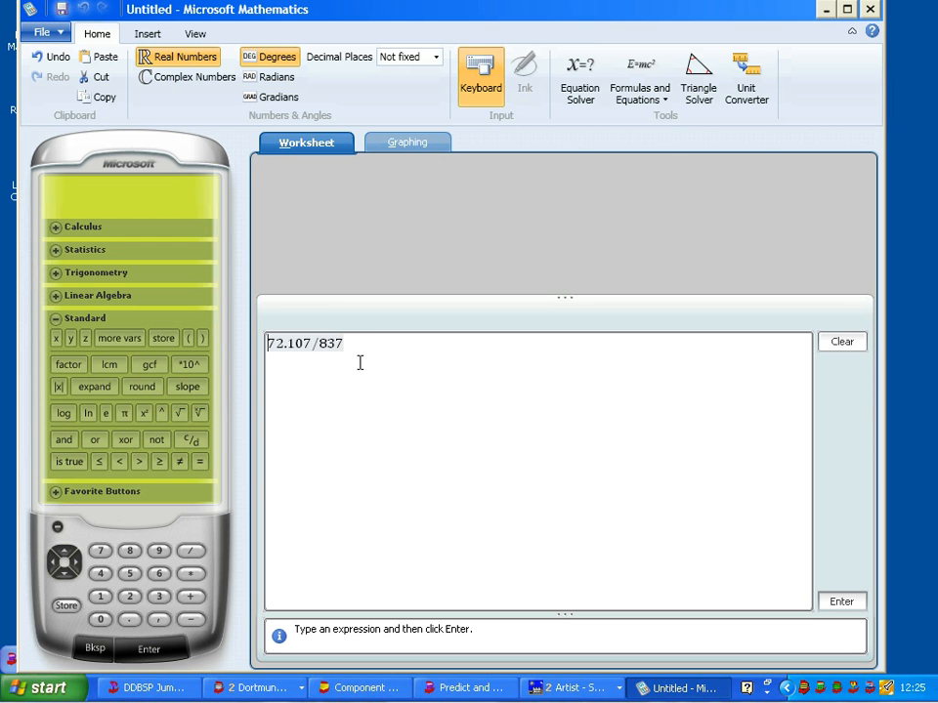
key(Return)
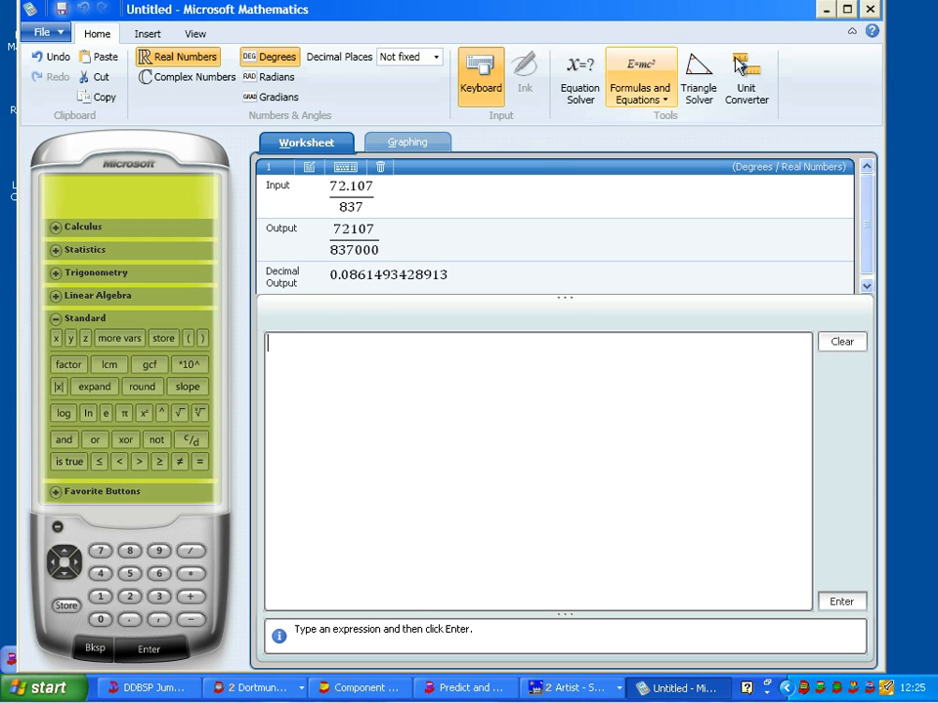
Minimize Microsoft Mathematics and the Edit Component Data window to clear the desktop
click(826, 13)
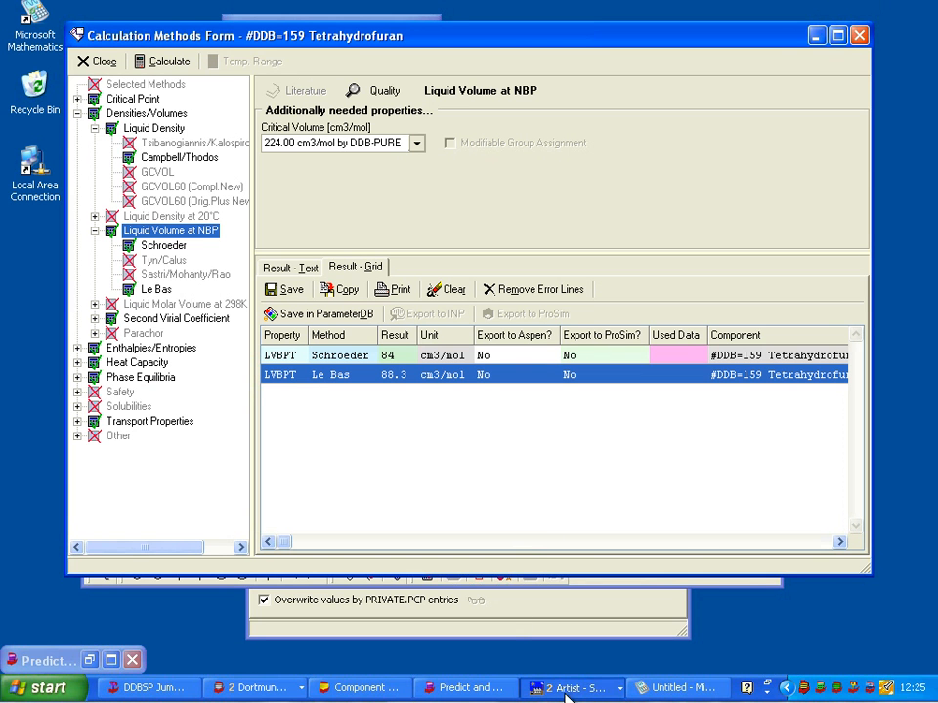
click(555, 688)
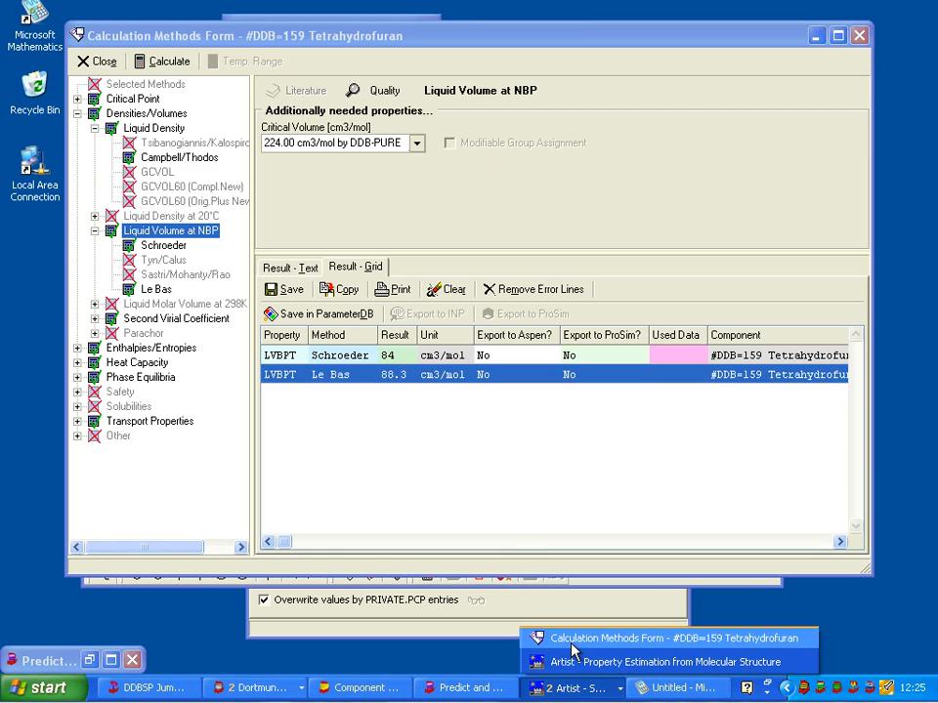
click(576, 661)
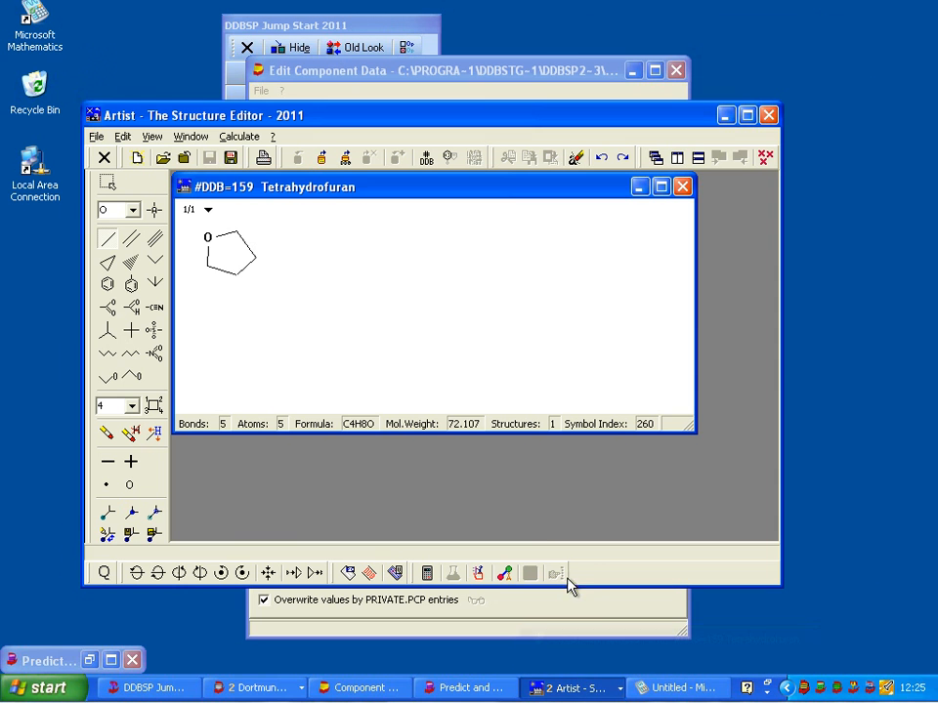
click(596, 684)
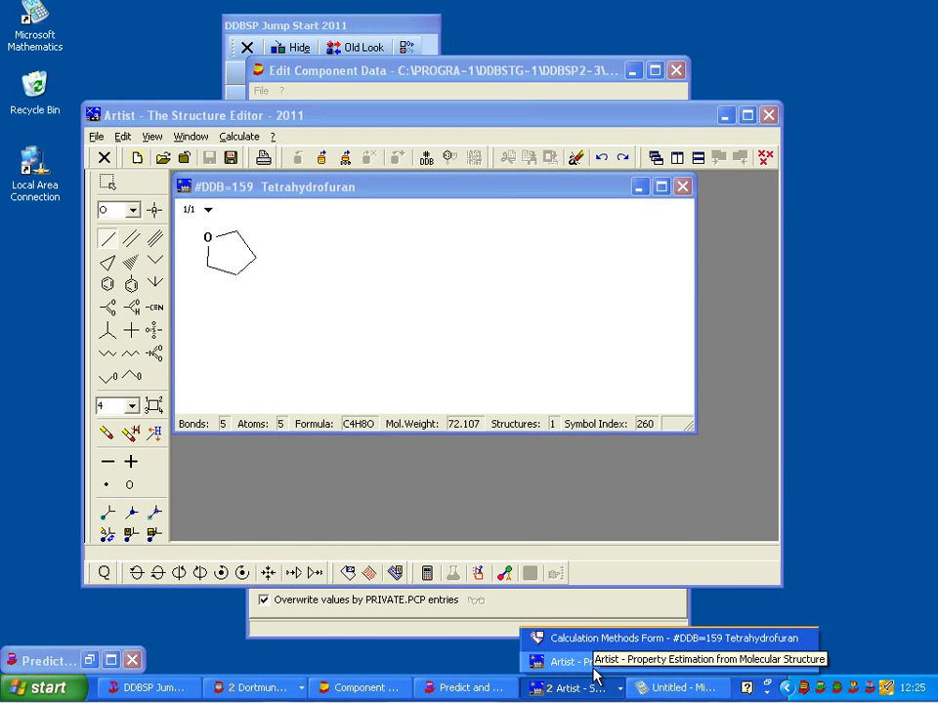
click(593, 670)
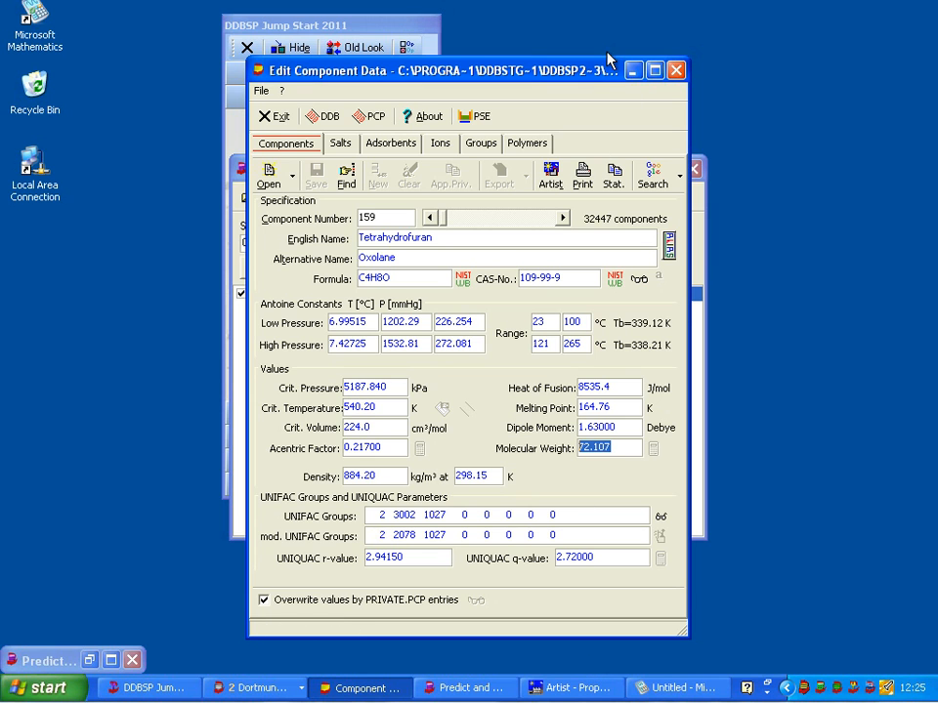
click(632, 70)
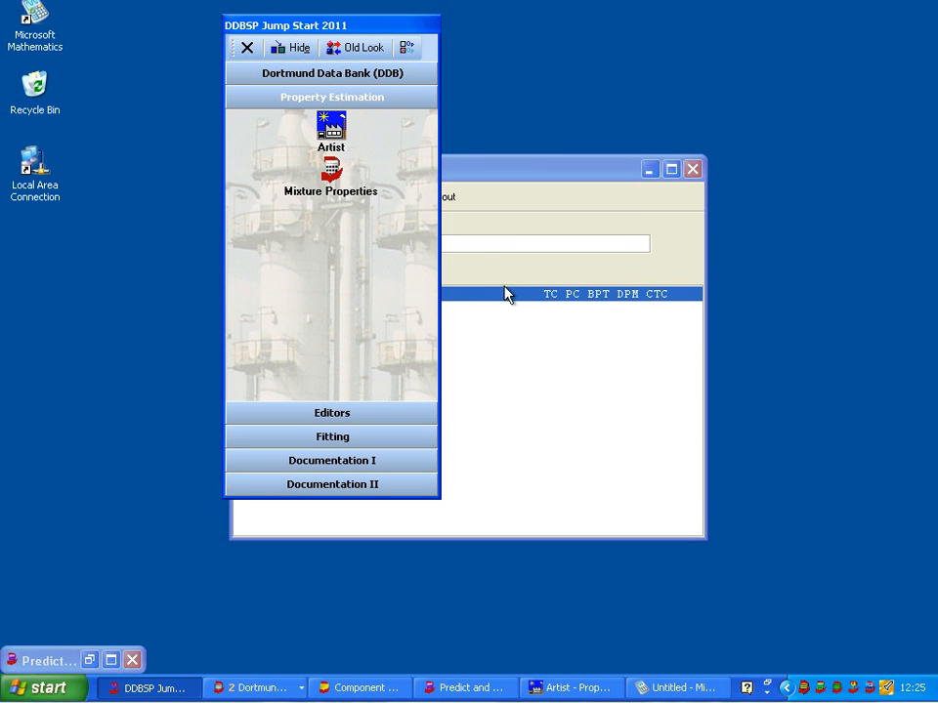
Switch to Artist and recalculate tetrahydrofuran's Liquid Volume at NBP, using the critical volume of 224.00 cm3/mol by DDB-PURE
click(591, 689)
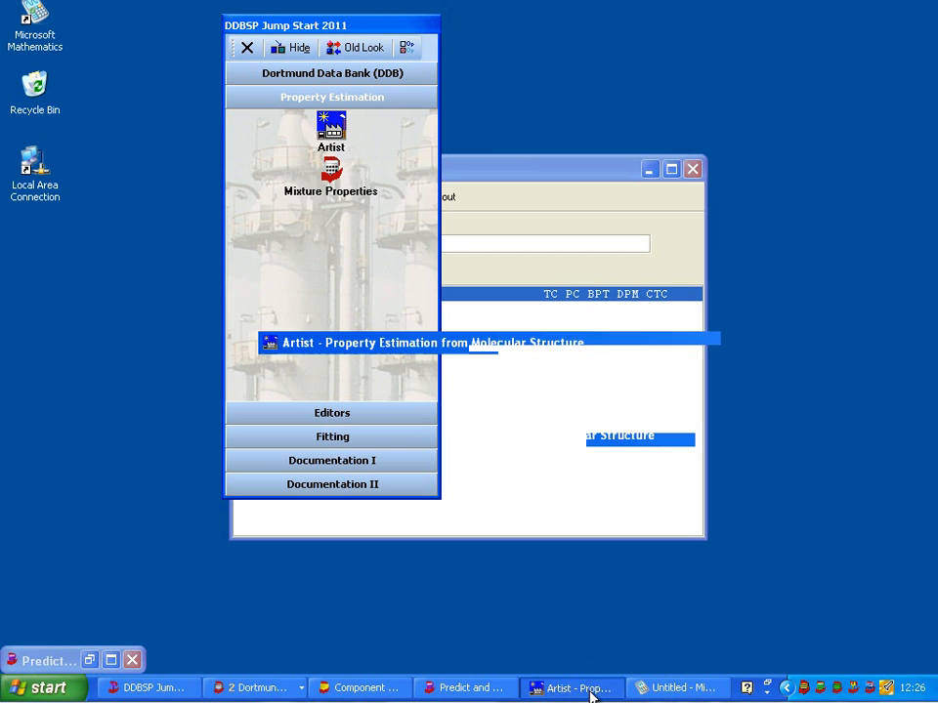
click(234, 138)
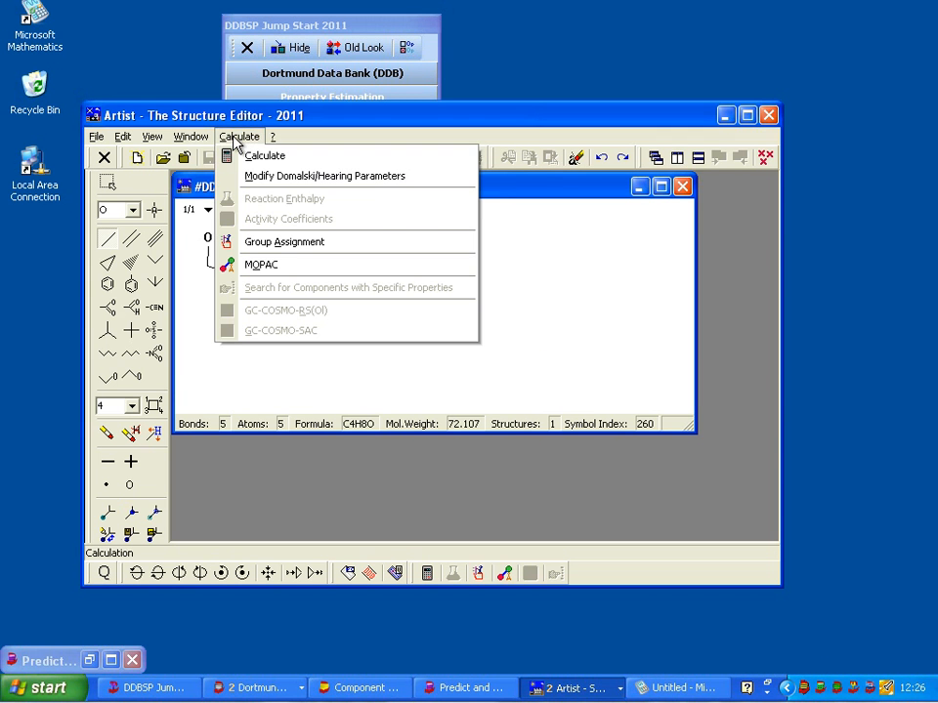
click(244, 156)
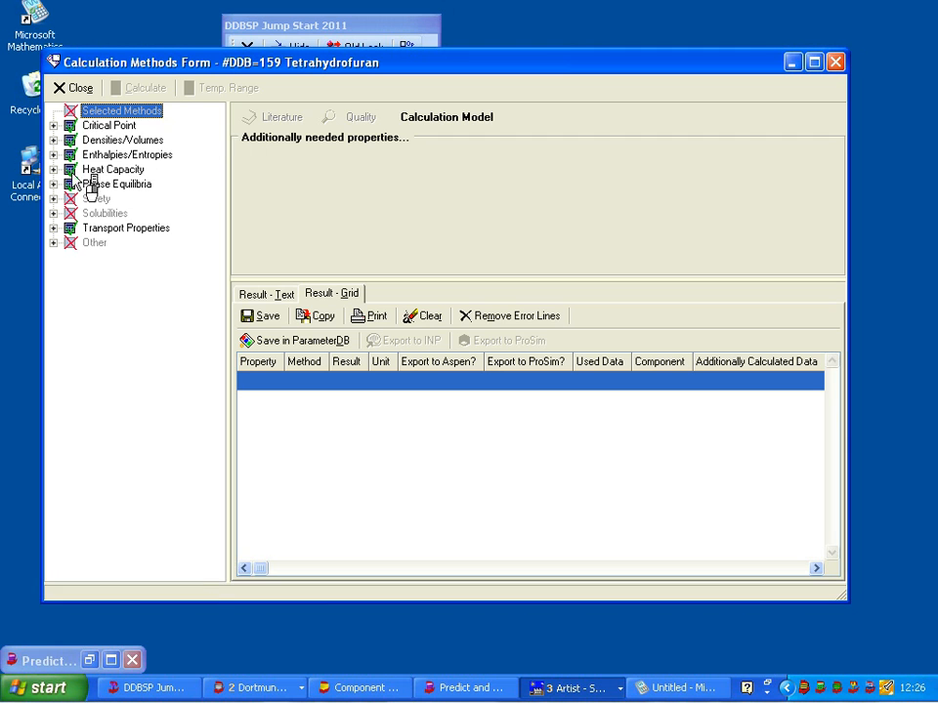
click(54, 141)
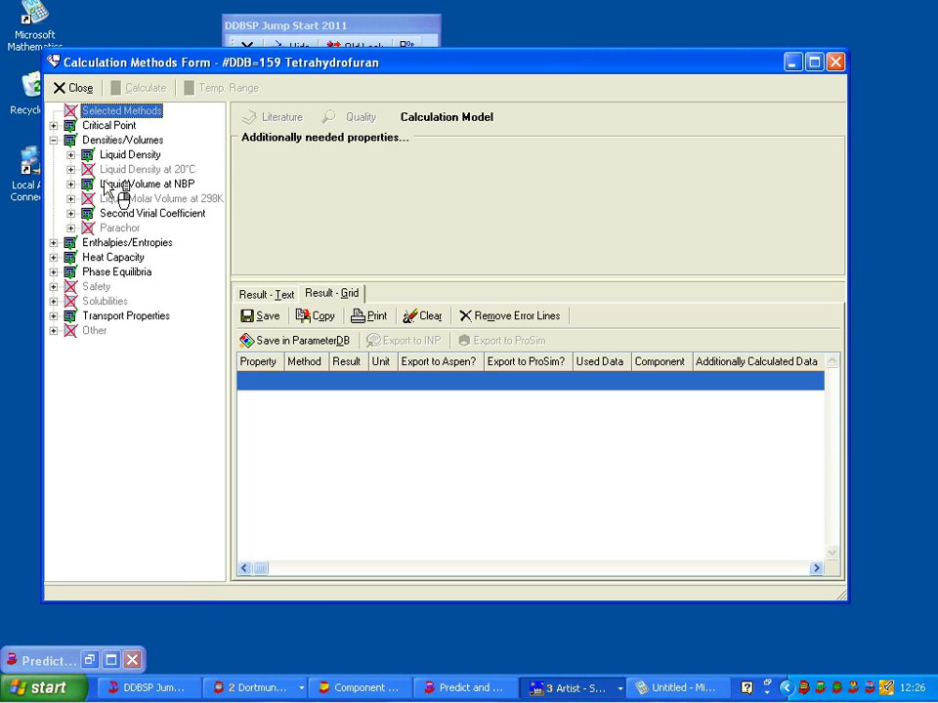
click(137, 184)
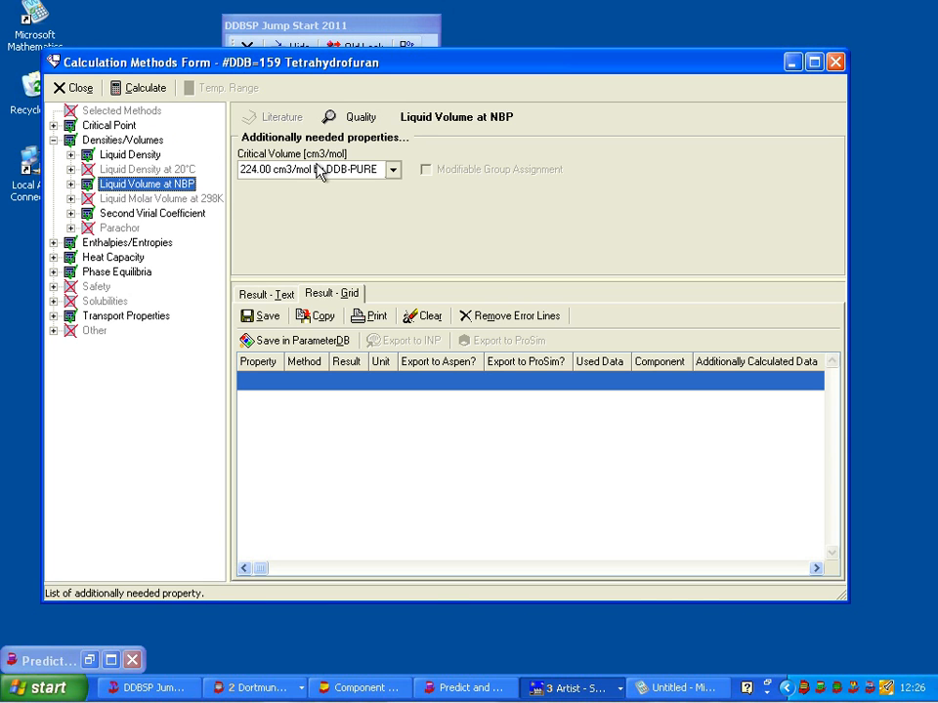
click(164, 94)
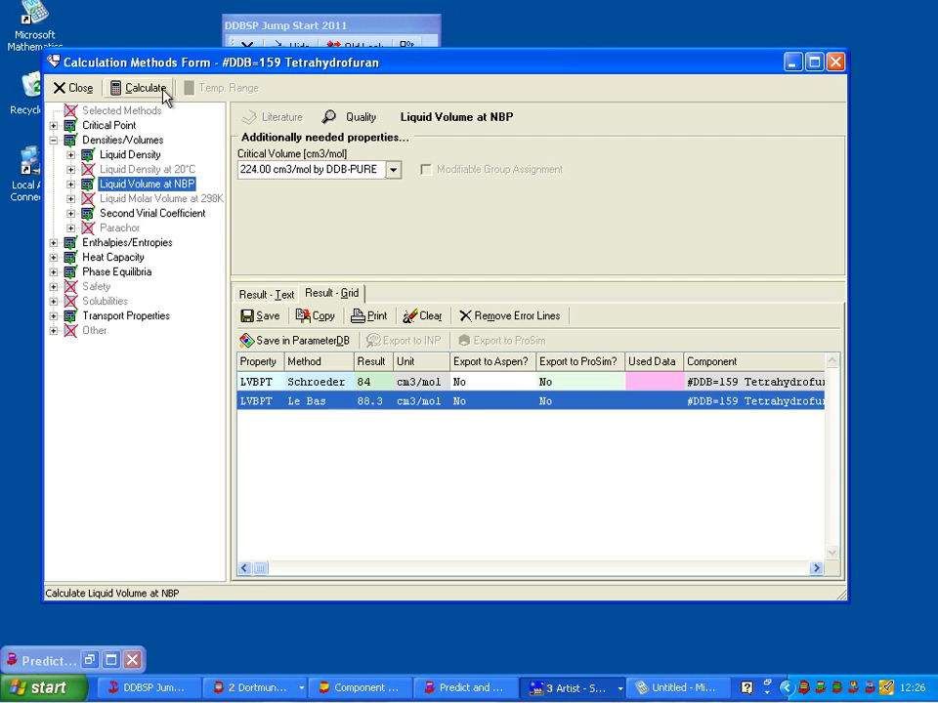